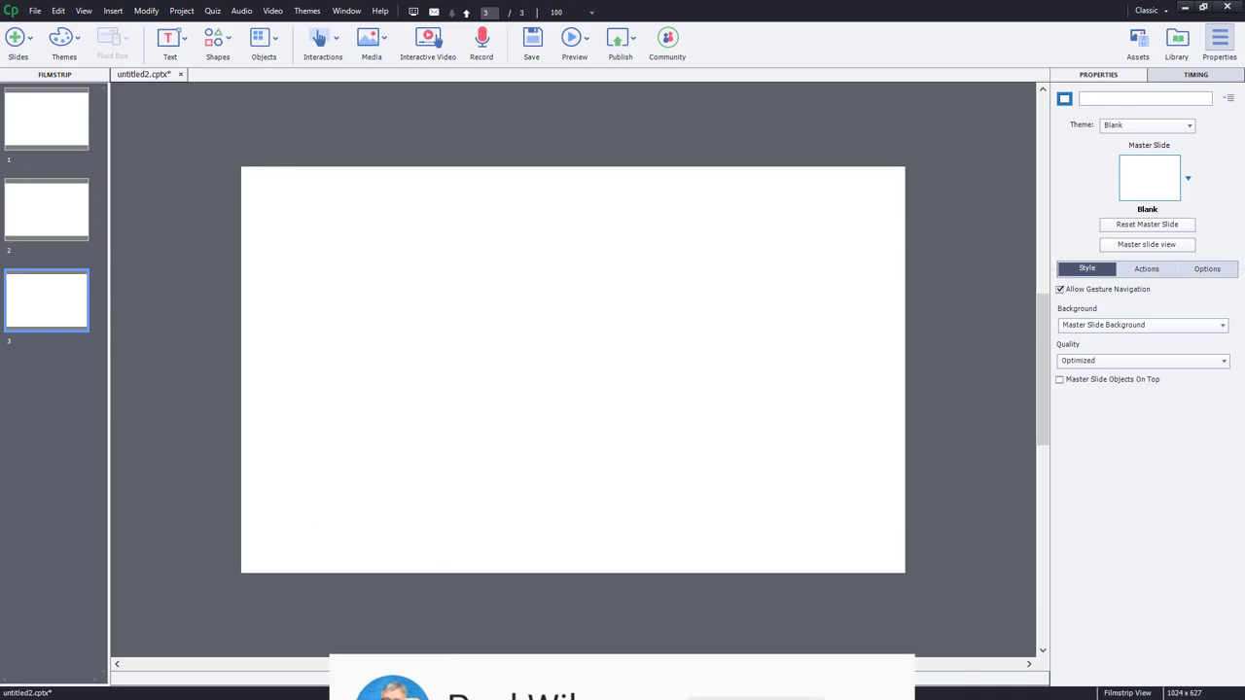
Insert demo video.mp4 from the computer as a slide video starting on slide 1, distributed across slides 1 to 3.
{"action": "left_click", "coordinate": [73, 112]}
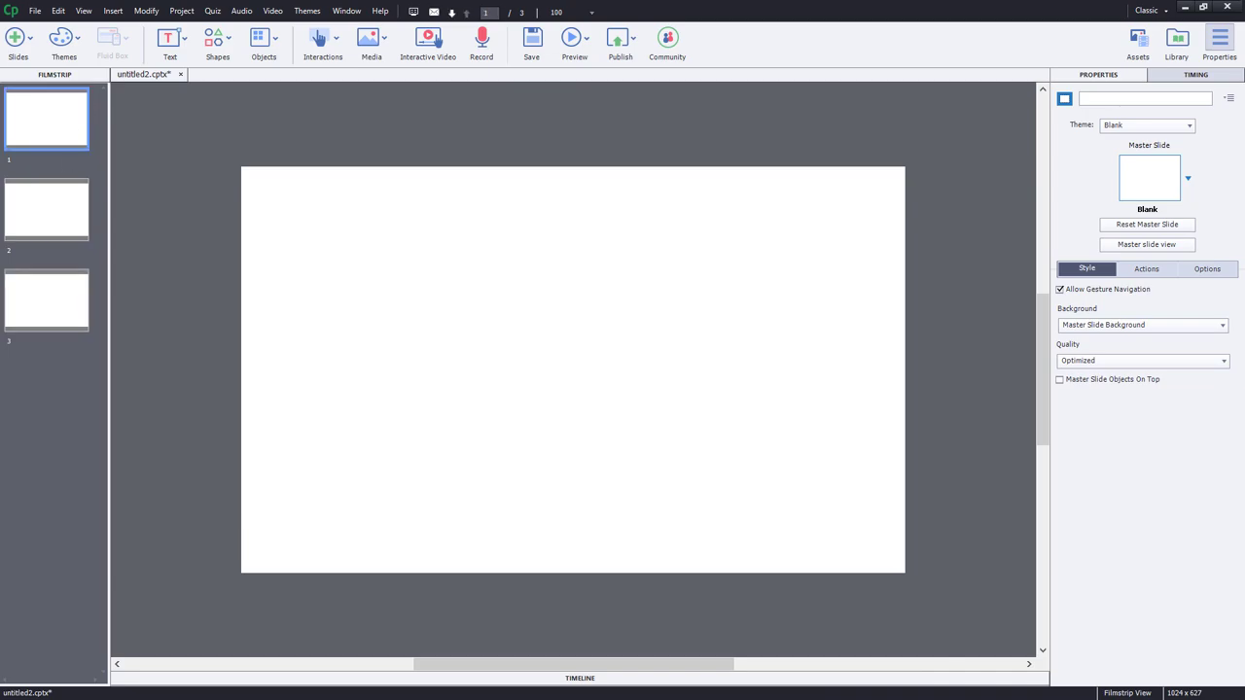
{"action": "left_click_drag", "start_coordinate": [2, 239], "coordinate": [546, 304]}
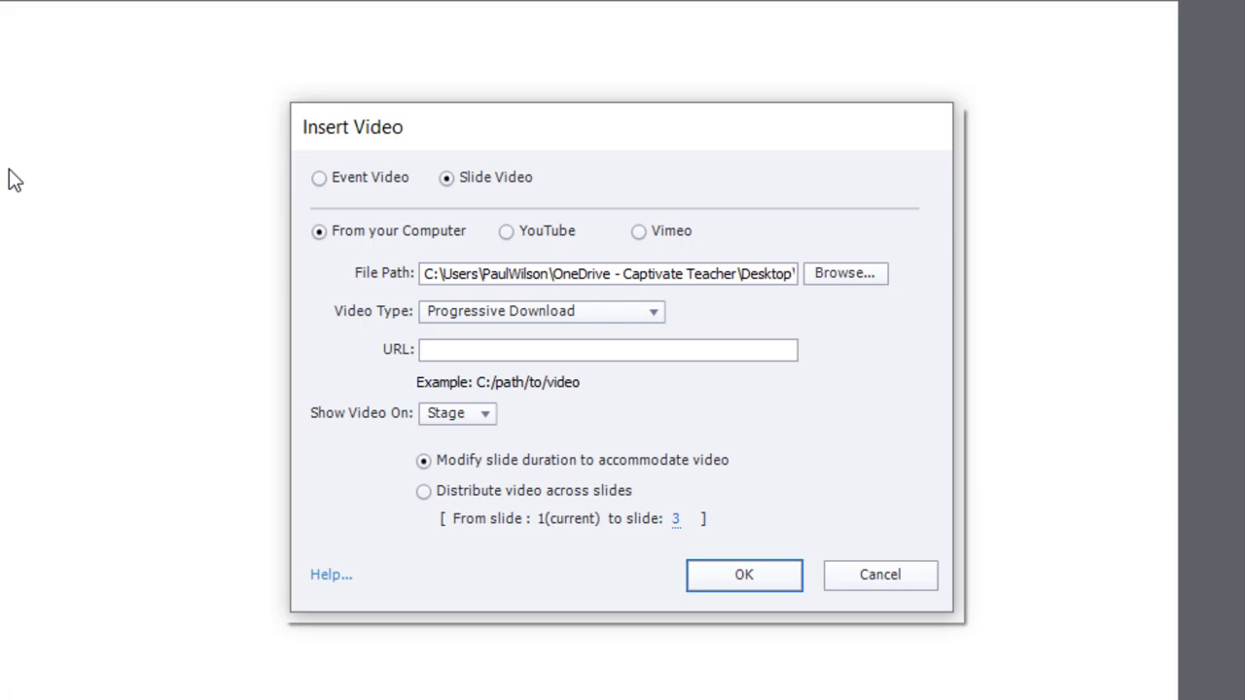
{"action": "left_click", "coordinate": [424, 493]}
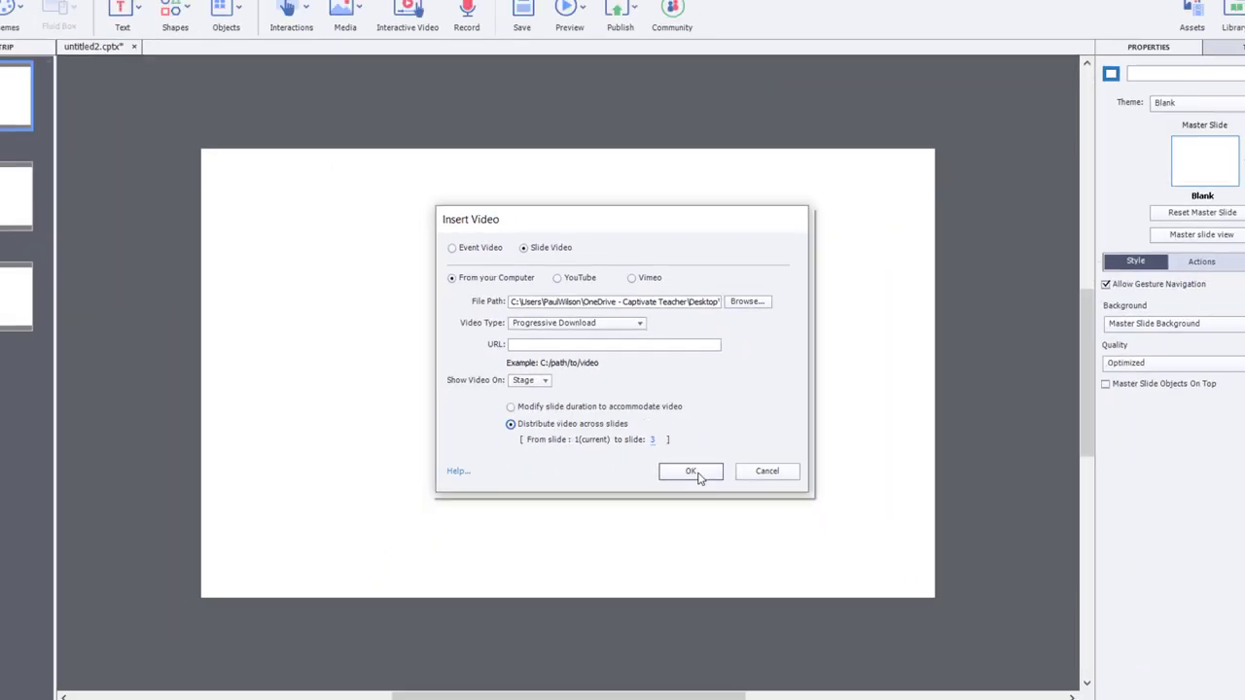
{"action": "left_click", "coordinate": [744, 575]}
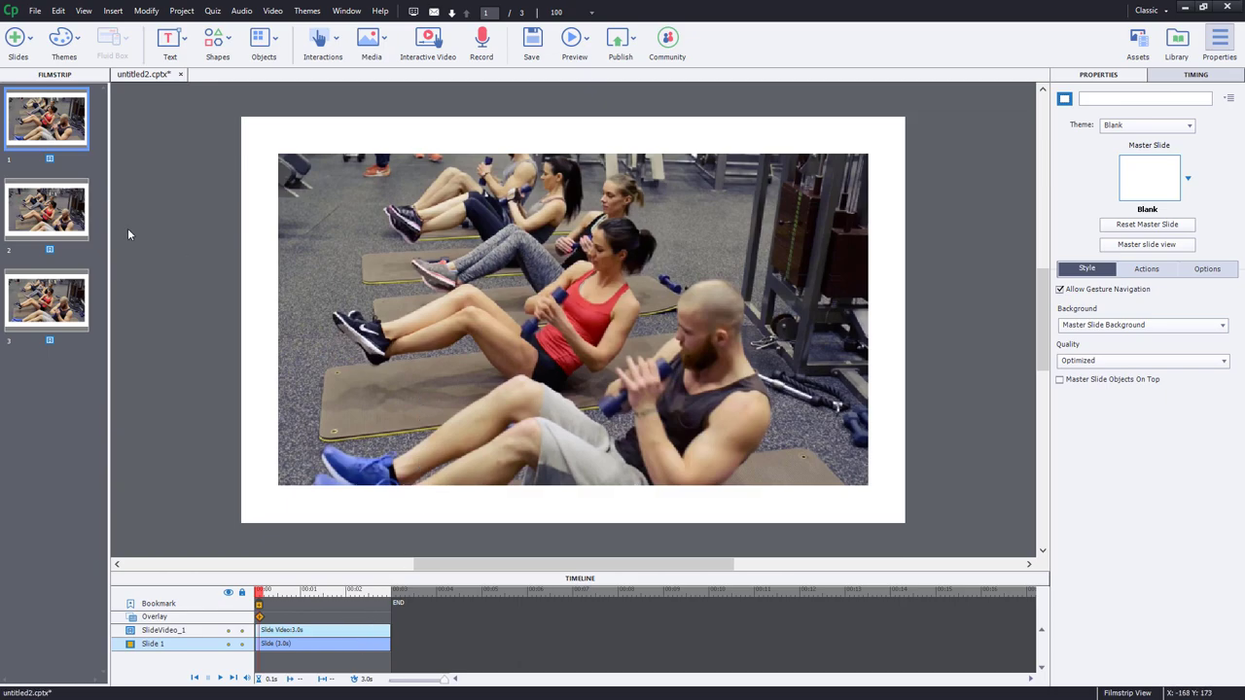
Examine how the video is split across the three slides and where the slide markers sit in the video timing editor.
{"action": "left_click", "coordinate": [70, 234]}
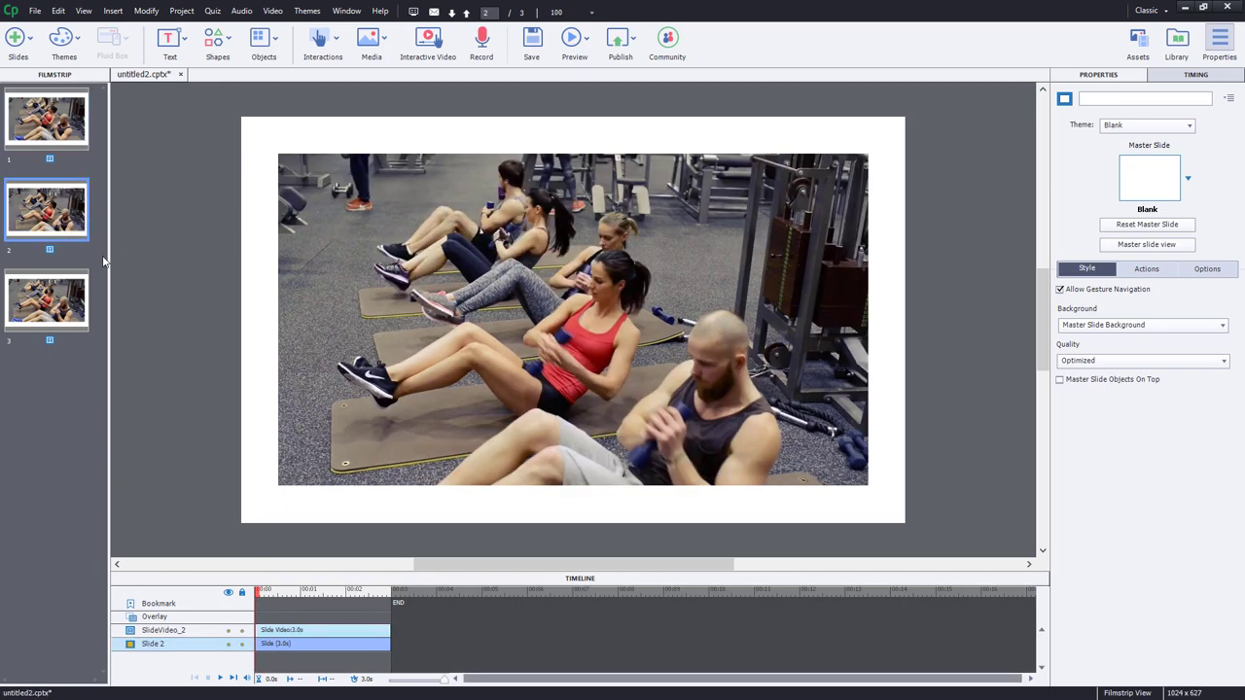
{"action": "left_click", "coordinate": [70, 304]}
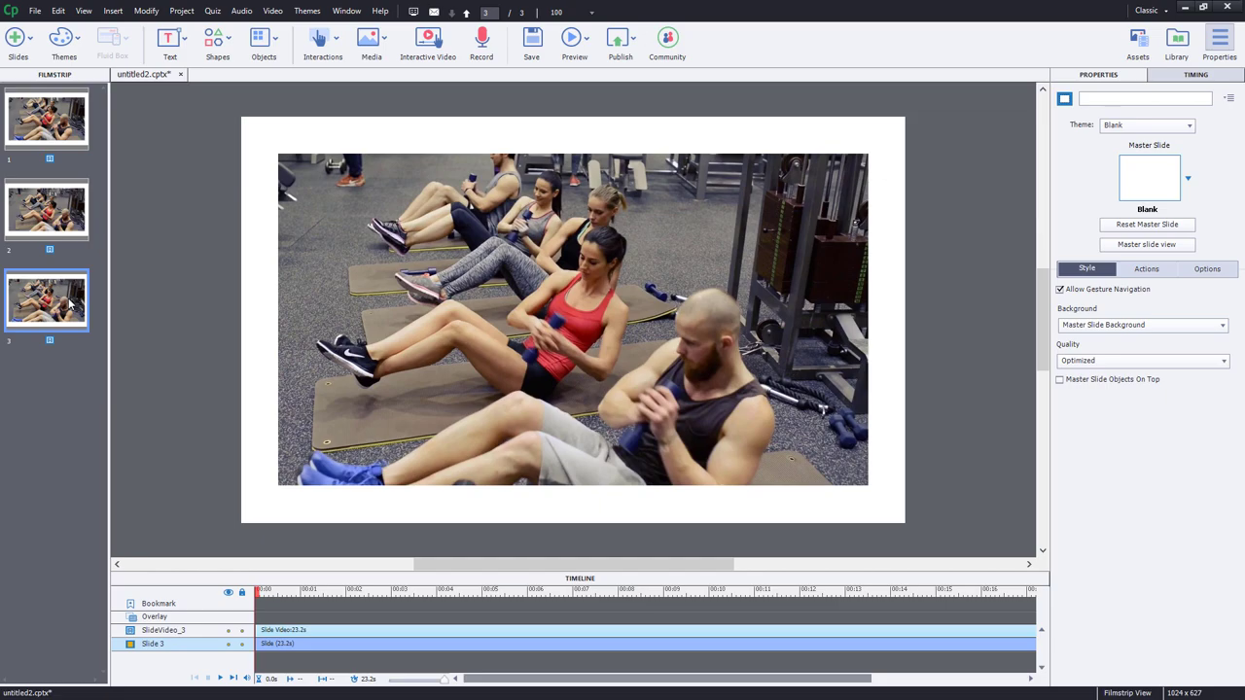
{"action": "left_click", "coordinate": [51, 117]}
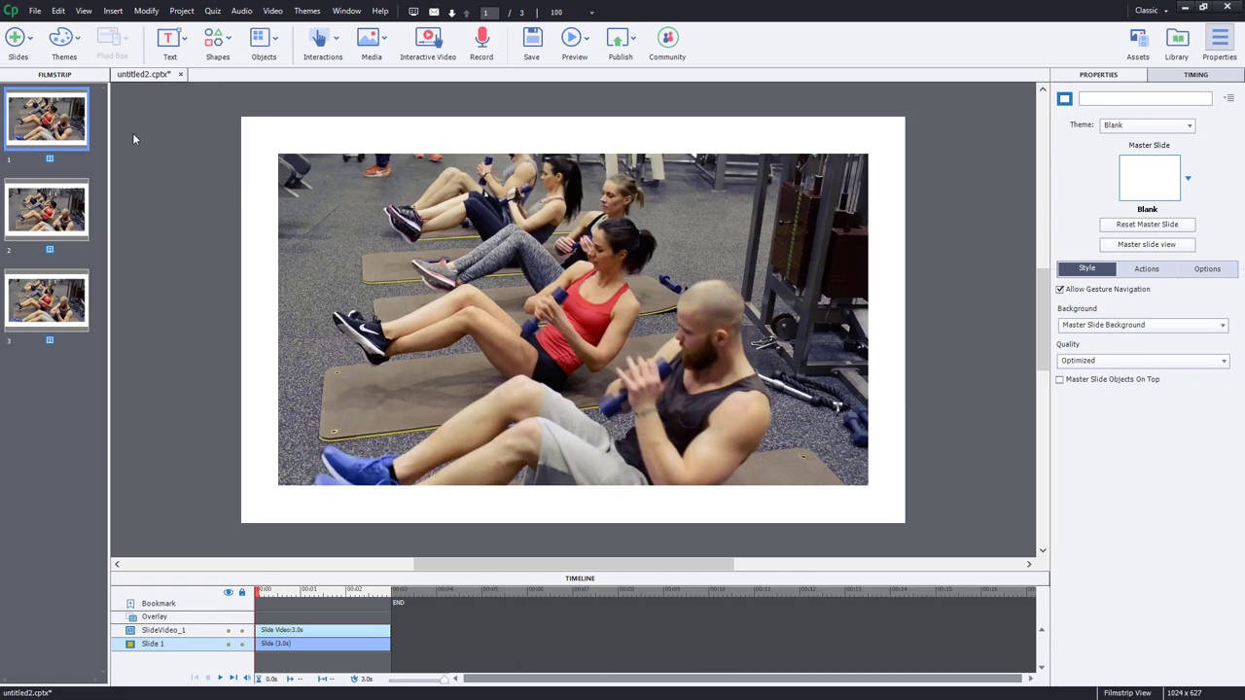
{"action": "left_click", "coordinate": [562, 243]}
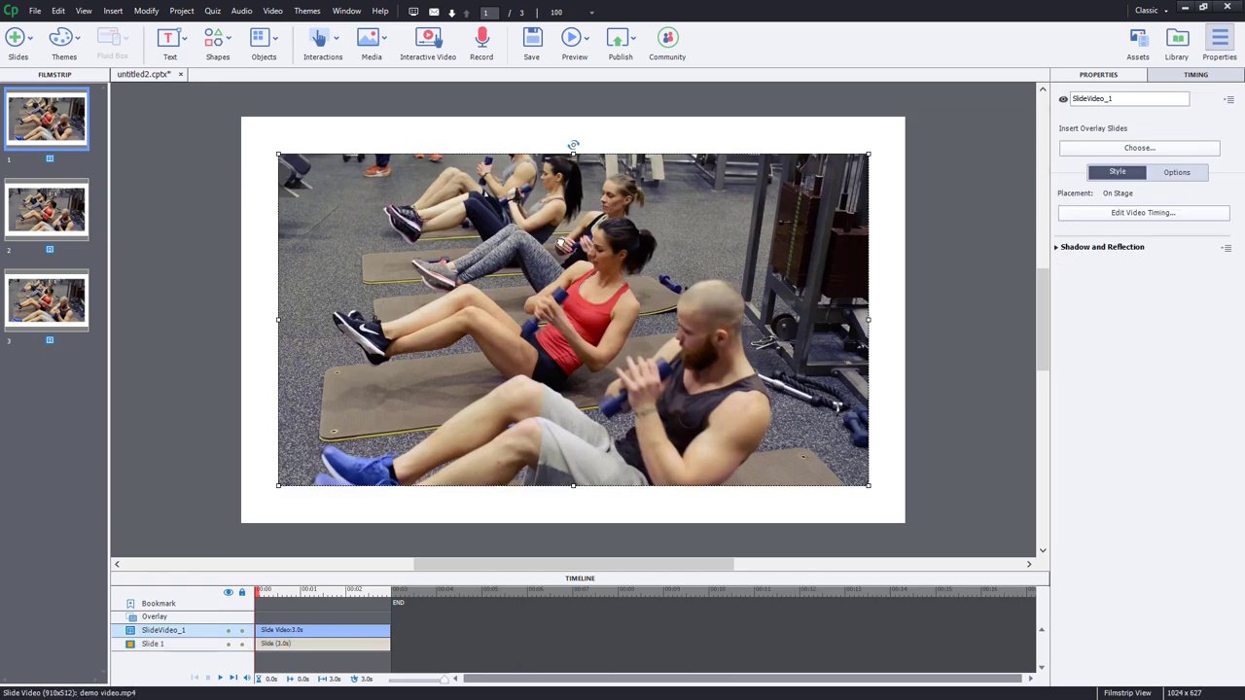
{"action": "left_click", "coordinate": [1142, 214]}
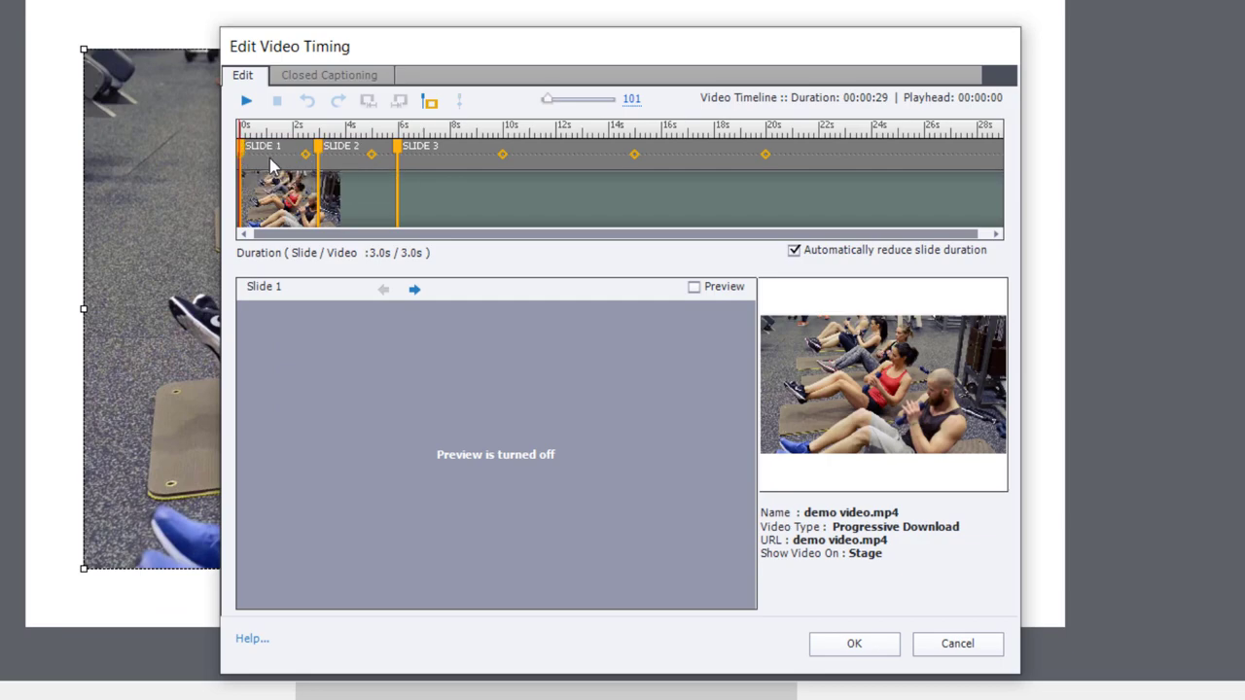
{"action": "left_click", "coordinate": [321, 145]}
{"action": "left_click_drag", "start_coordinate": [920, 240], "coordinate": [942, 241]}
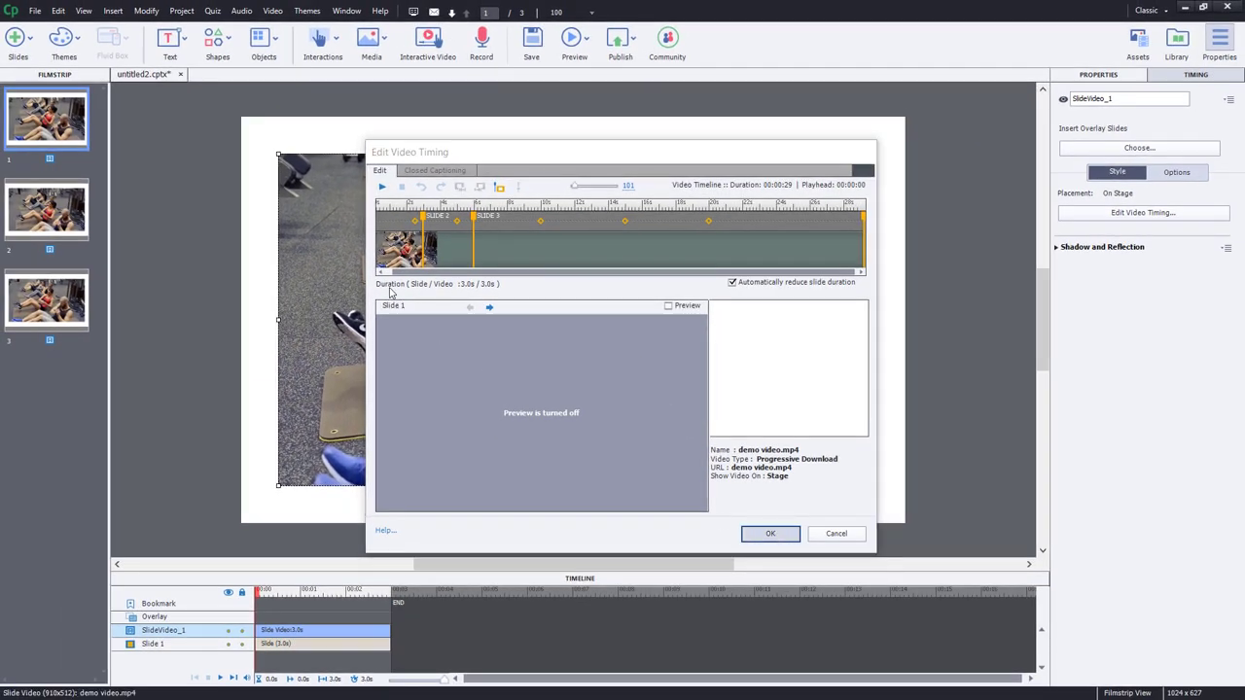
{"action": "key", "text": "Escape"}
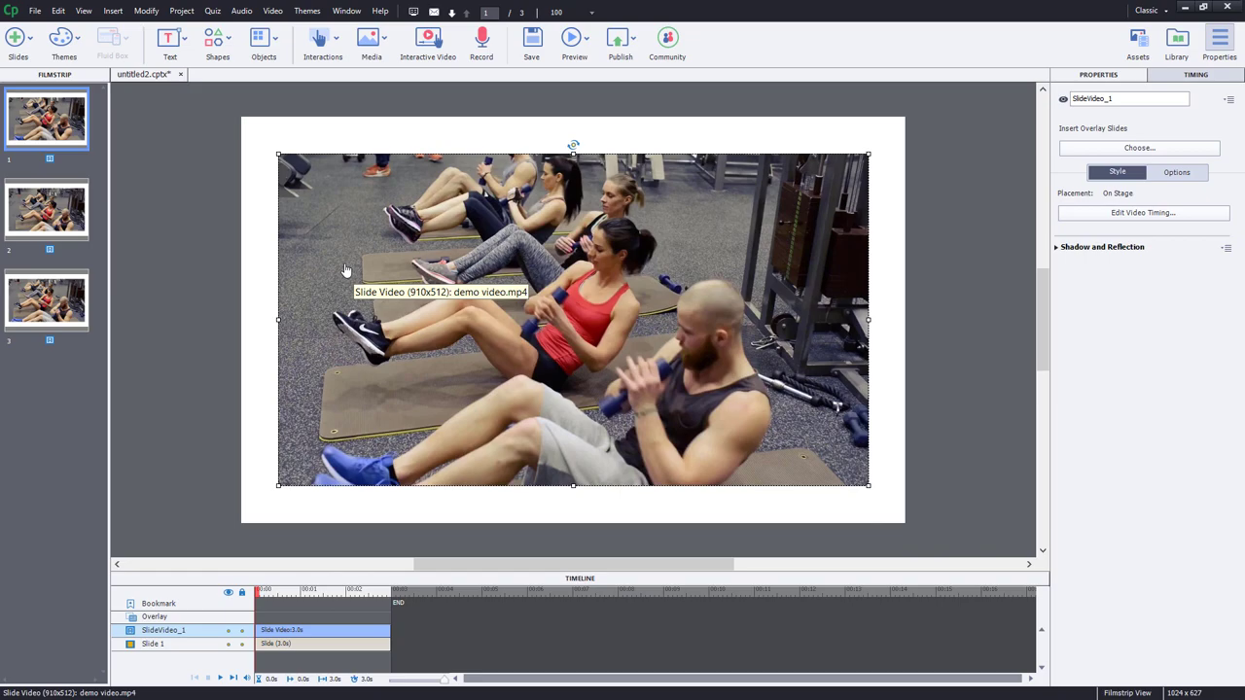
Insert a multiple choice knowledge check slide after slide 2.
{"action": "left_click", "coordinate": [71, 204]}
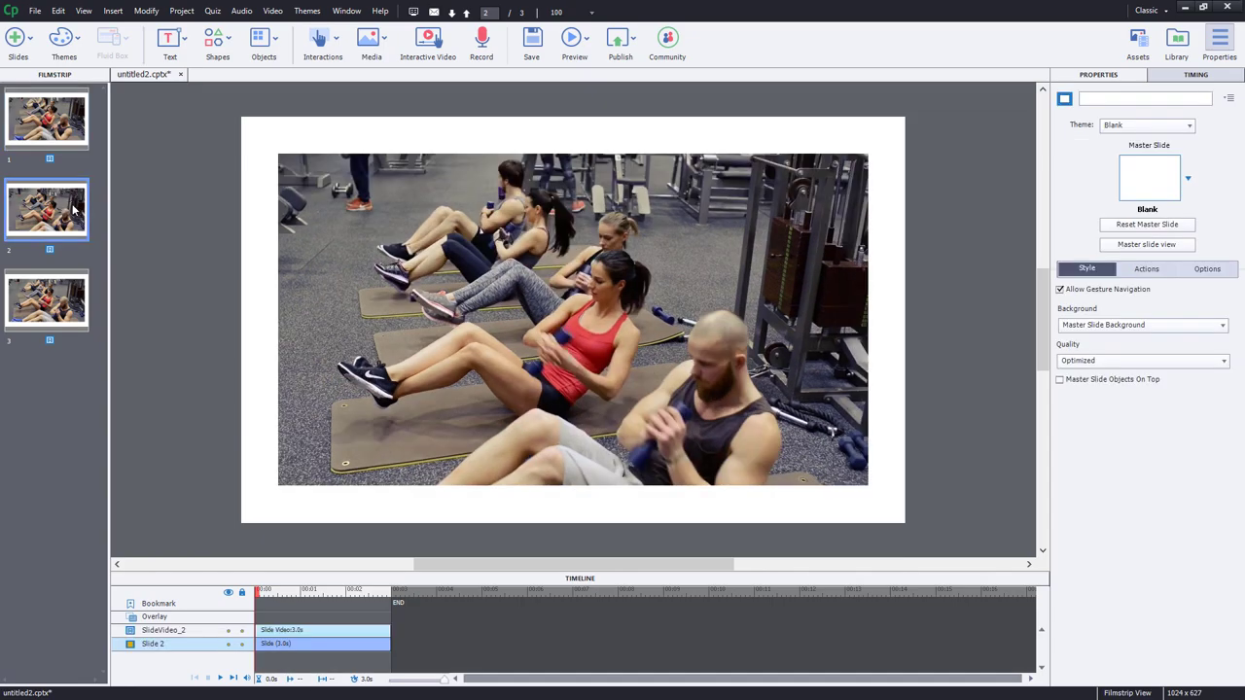
{"action": "left_click", "coordinate": [213, 11]}
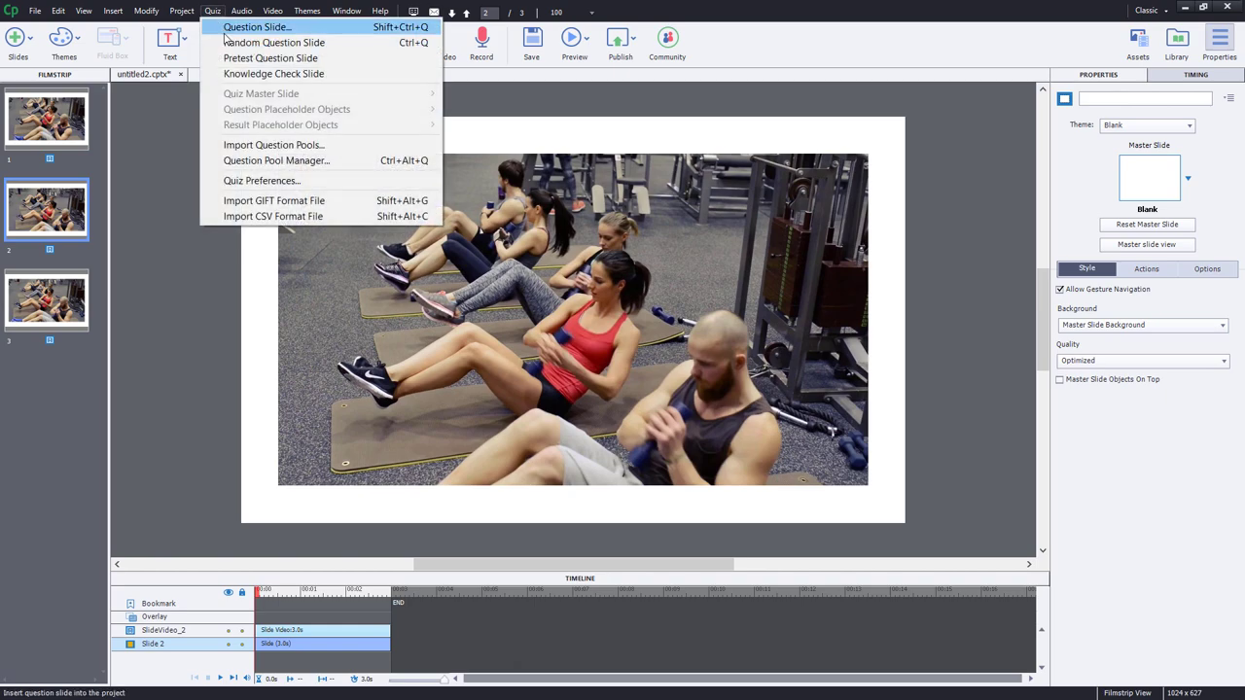
{"action": "left_click", "coordinate": [230, 74]}
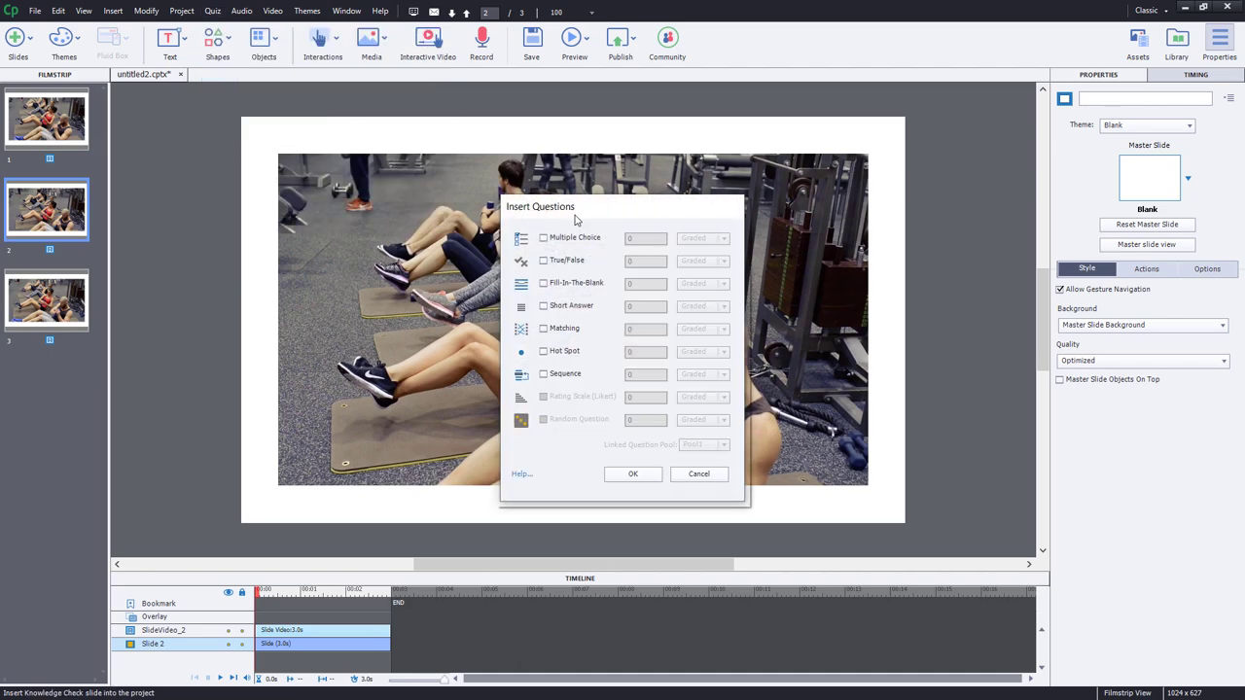
{"action": "left_click", "coordinate": [574, 241]}
{"action": "left_click", "coordinate": [633, 474]}
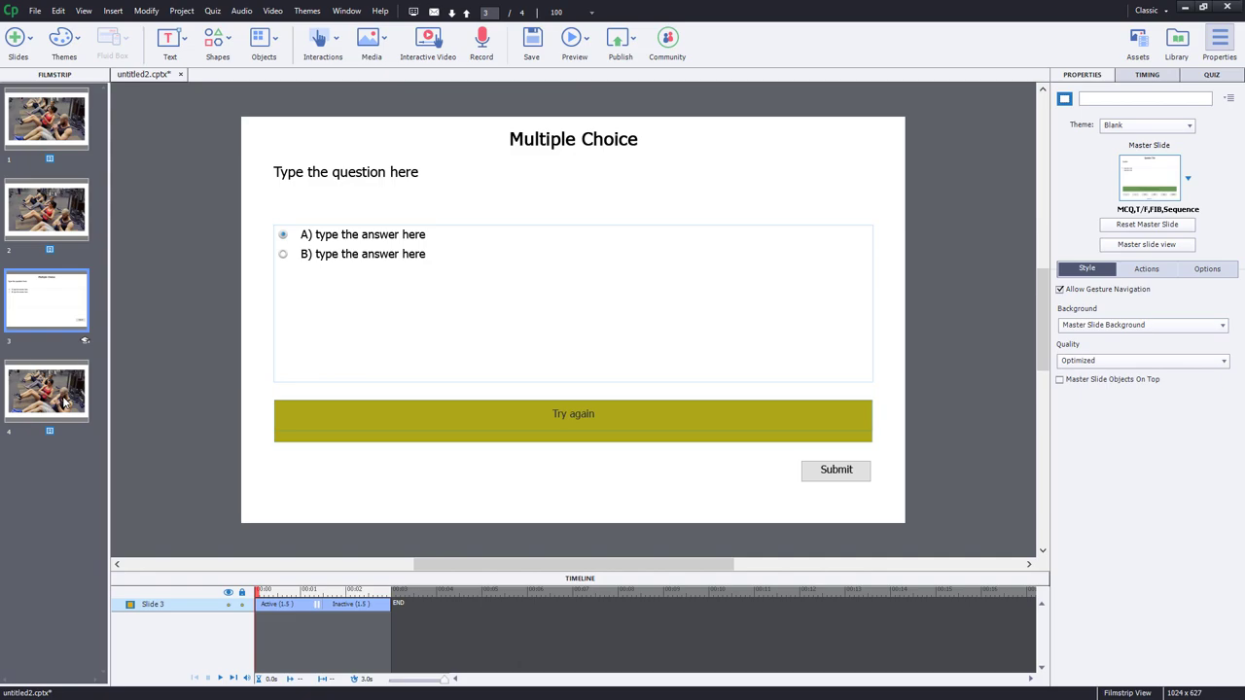
Edit the slide 1 video timing so slide 4 starts at about 24 s and slide 2 at about 10 s.
{"action": "left_click", "coordinate": [72, 116]}
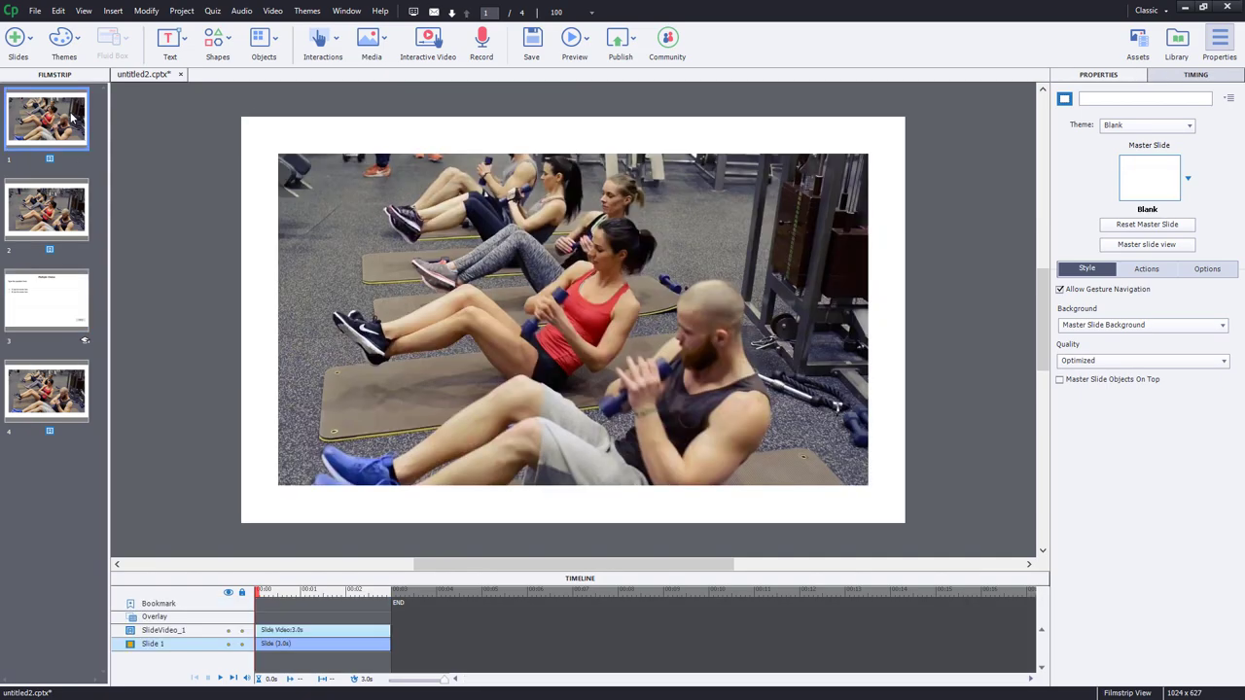
{"action": "left_click", "coordinate": [757, 253]}
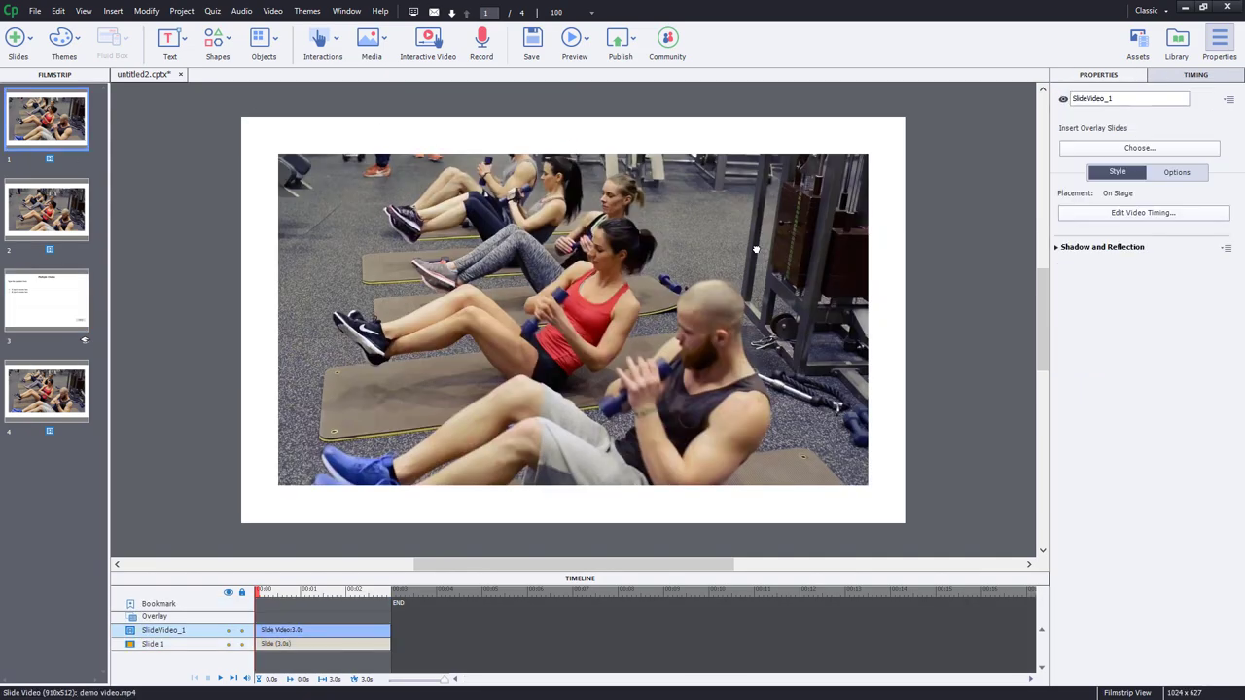
{"action": "left_click", "coordinate": [1177, 213]}
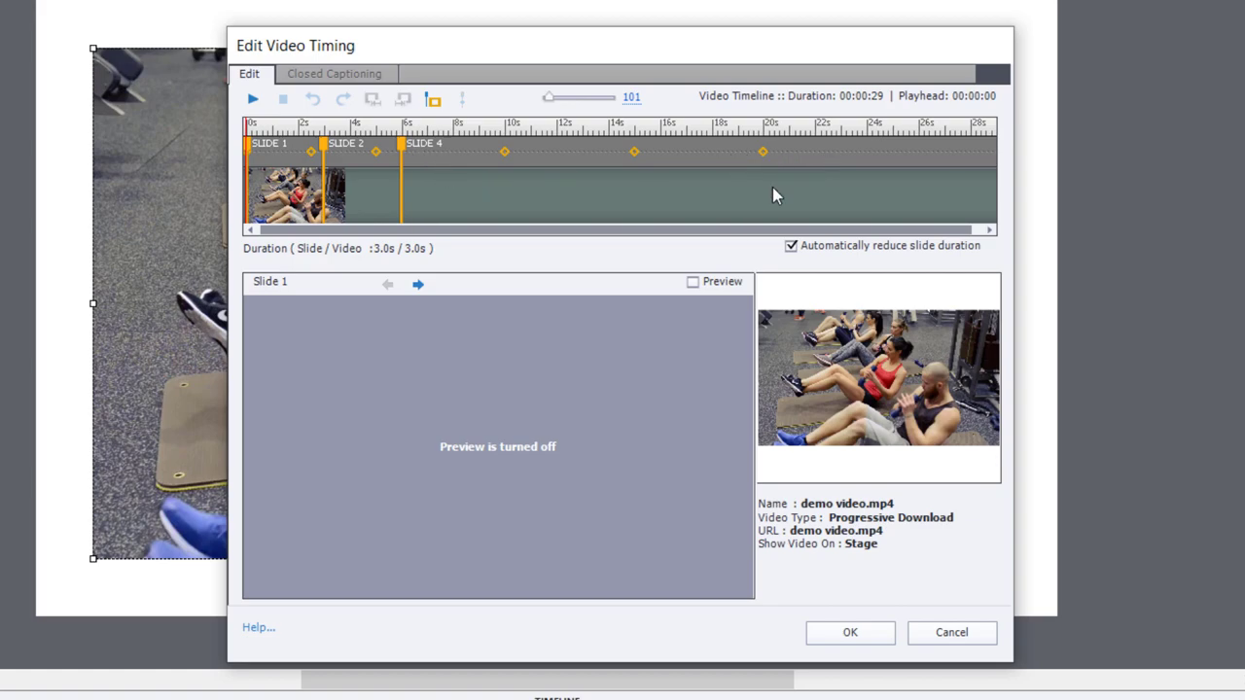
{"action": "left_click_drag", "start_coordinate": [403, 143], "coordinate": [857, 166]}
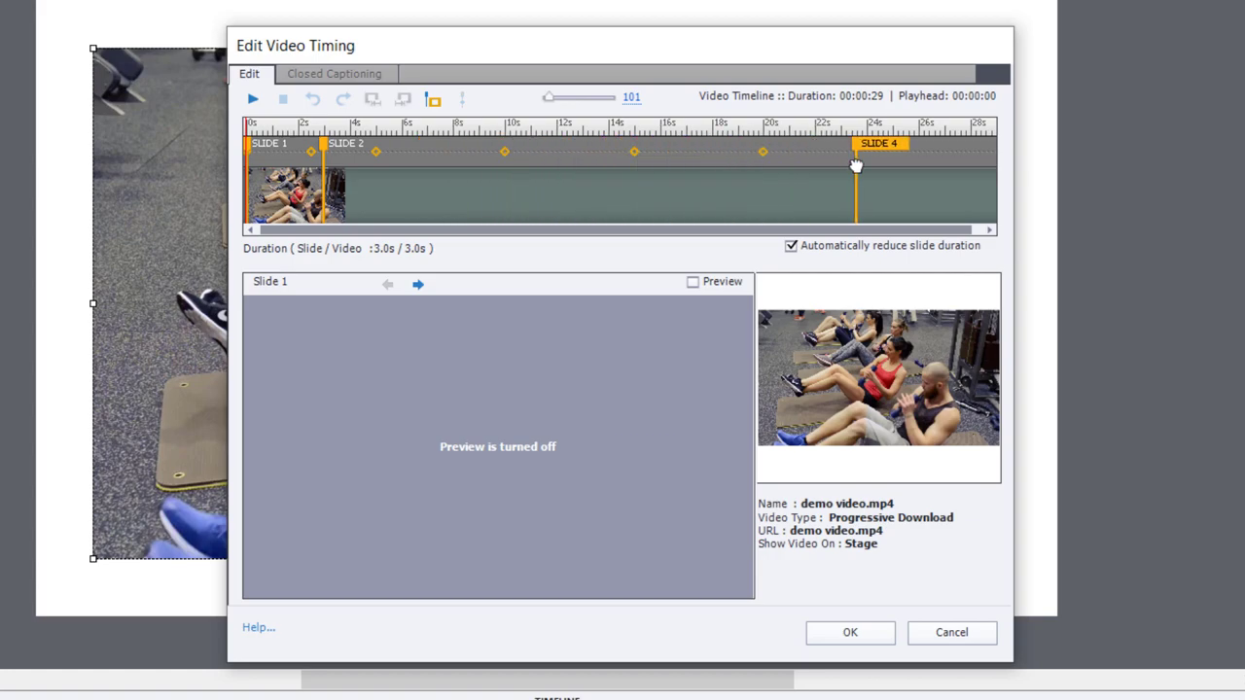
{"action": "left_click_drag", "start_coordinate": [856, 165], "coordinate": [868, 169]}
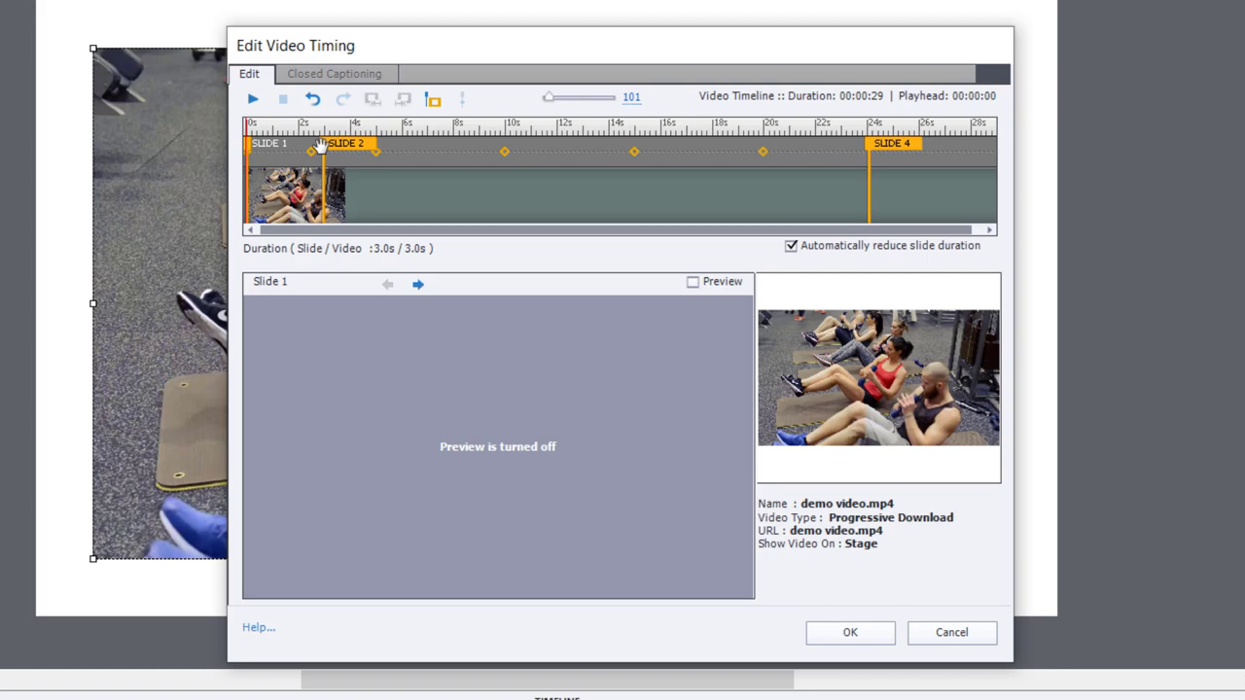
{"action": "left_click_drag", "start_coordinate": [321, 146], "coordinate": [507, 206]}
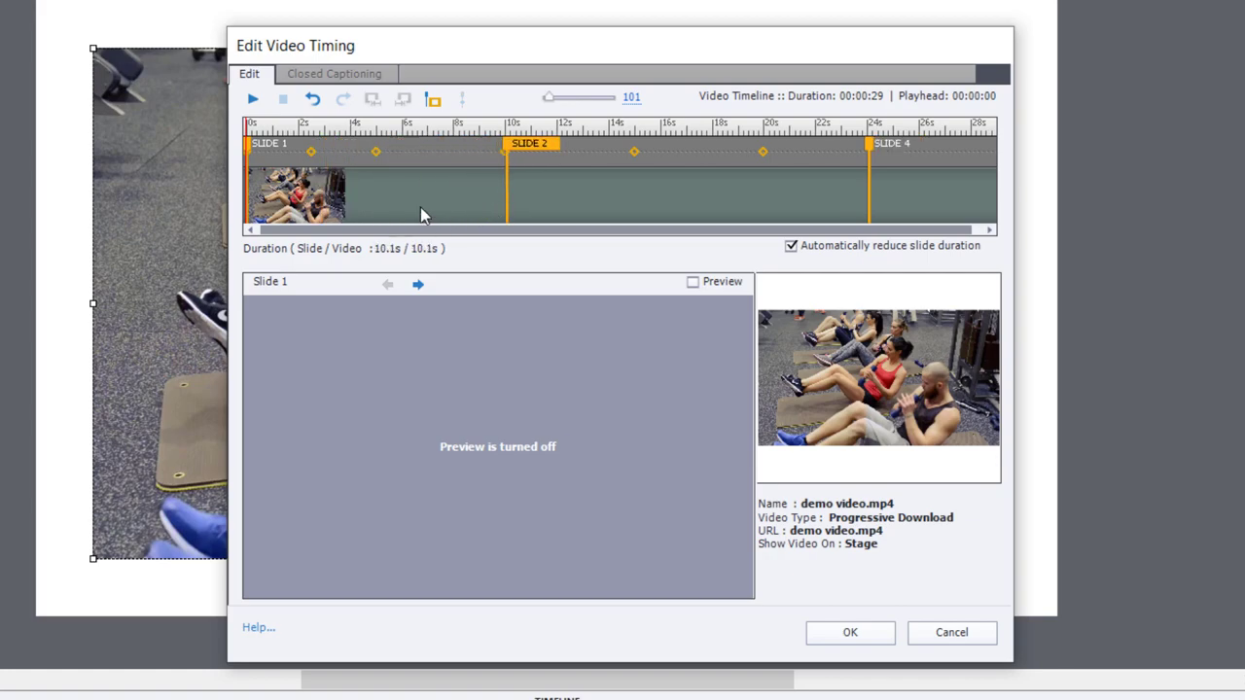
{"action": "left_click", "coordinate": [860, 634]}
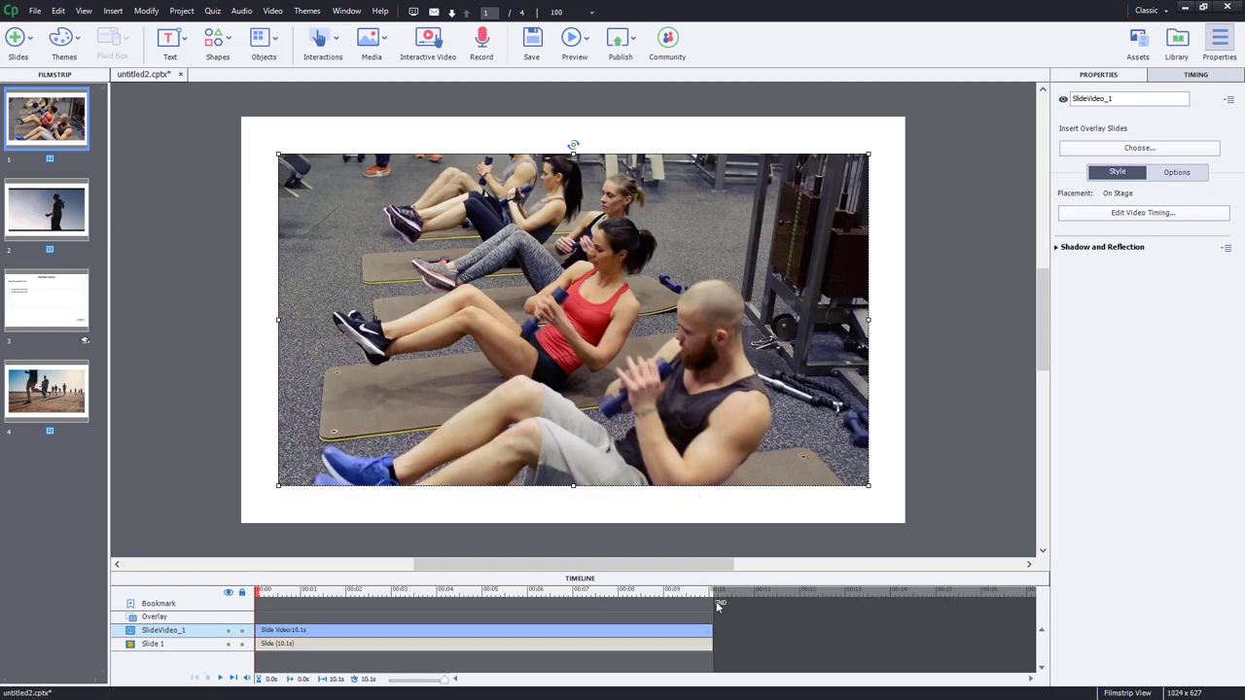
Check the retimed video on slides 1, 2 and 4, and add a blank slide after slide 4.
{"action": "left_click", "coordinate": [56, 205]}
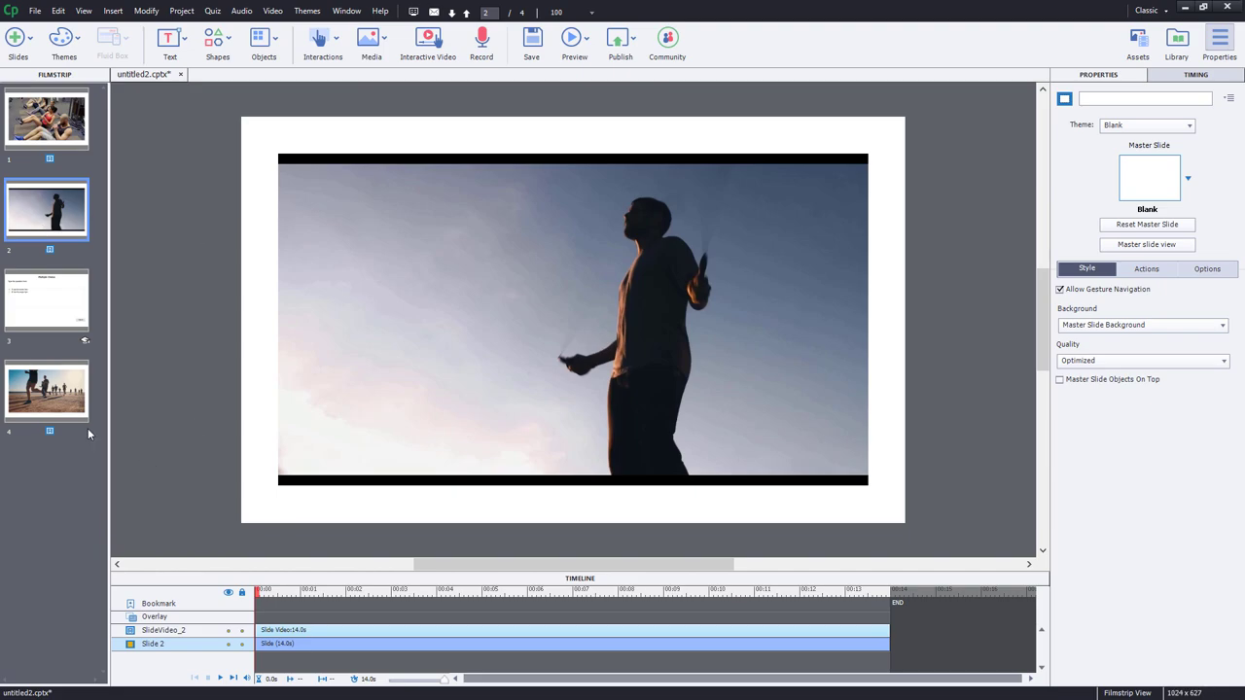
{"action": "left_click", "coordinate": [56, 395]}
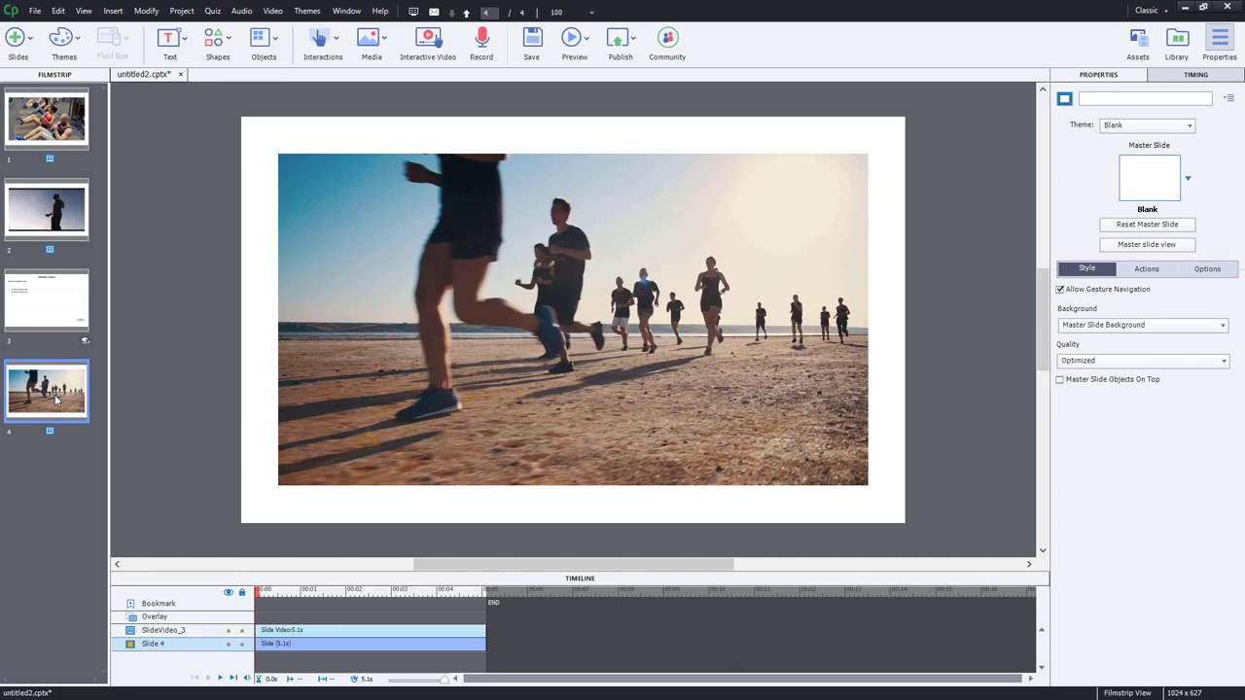
{"action": "left_click", "coordinate": [64, 123]}
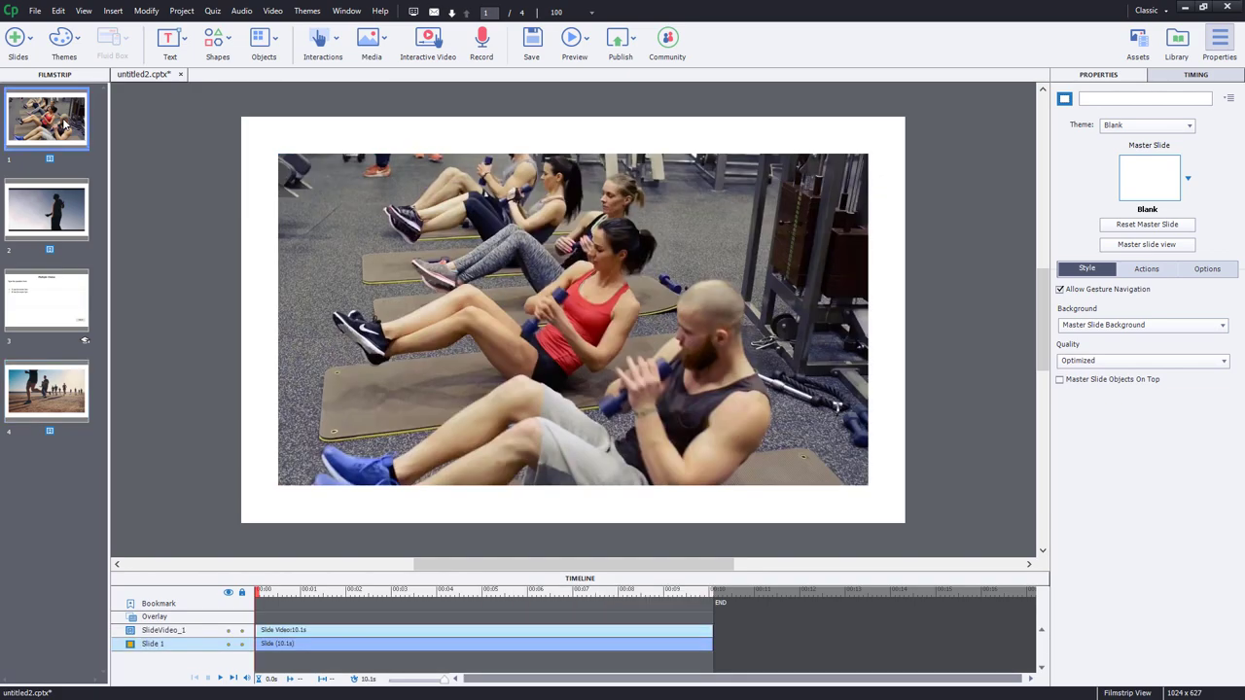
{"action": "left_click", "coordinate": [65, 401]}
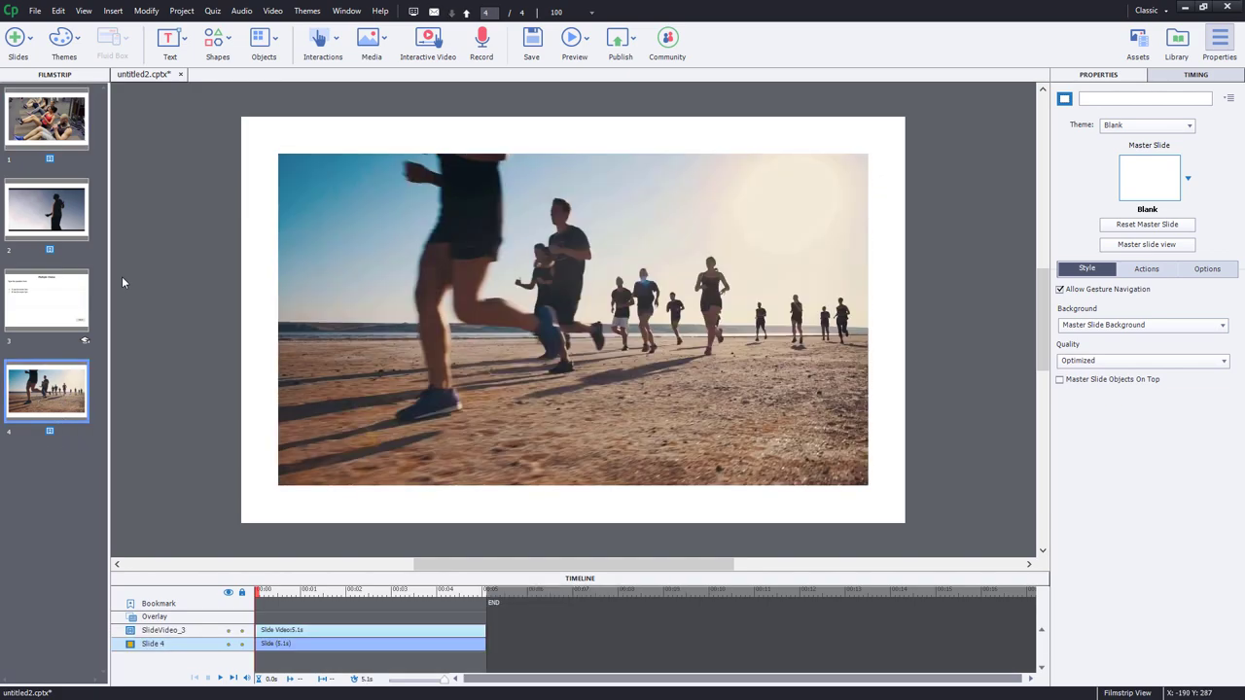
{"action": "left_click", "coordinate": [15, 39]}
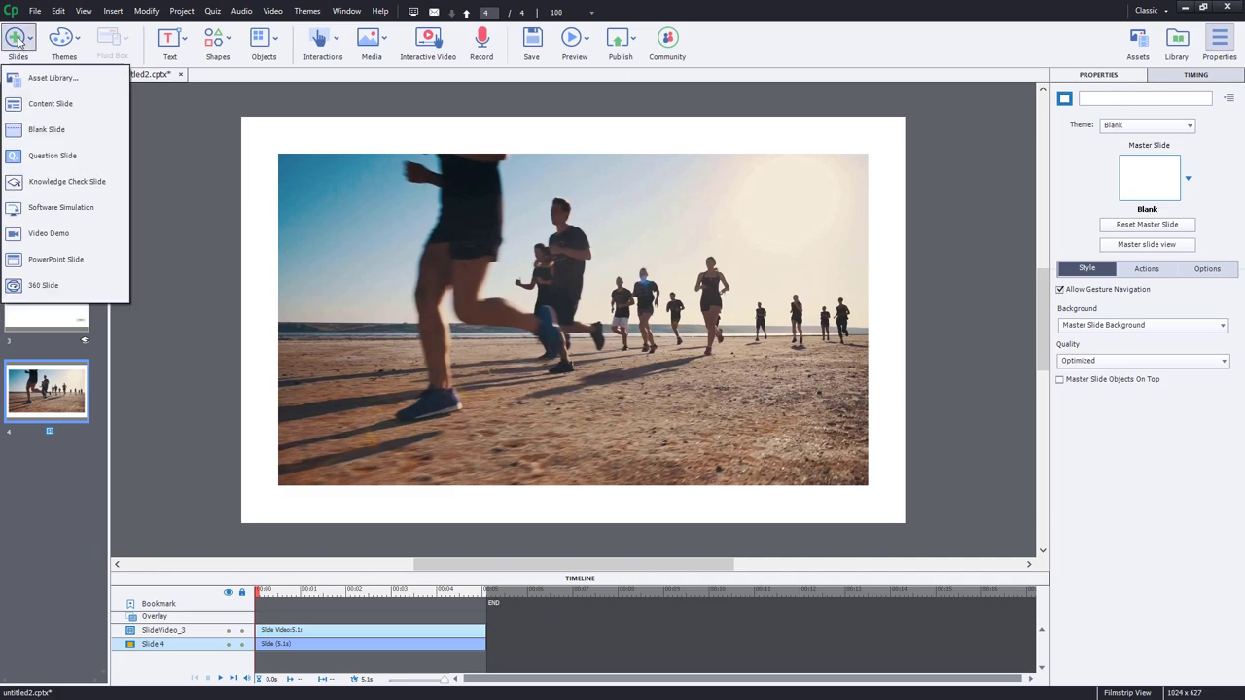
{"action": "left_click", "coordinate": [18, 136]}
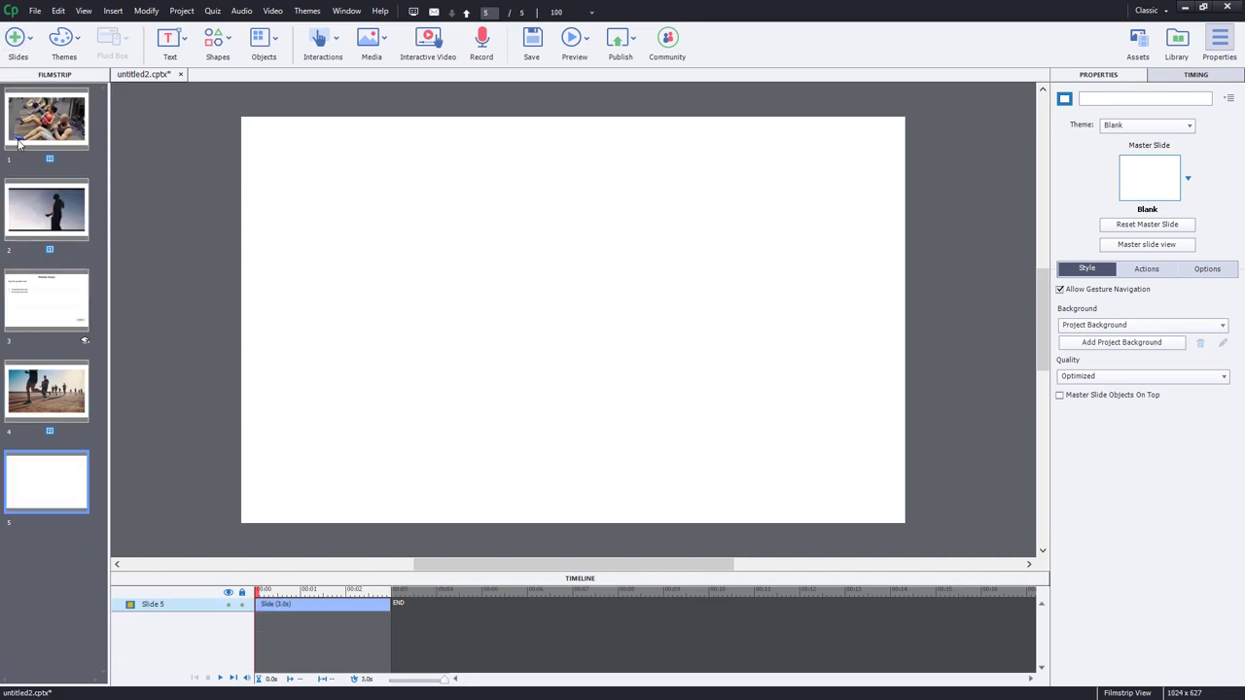
In the slide 1 video timing, move the slide 4 marker to about 18 s and the end marker to about 24 s.
{"action": "left_click", "coordinate": [65, 120]}
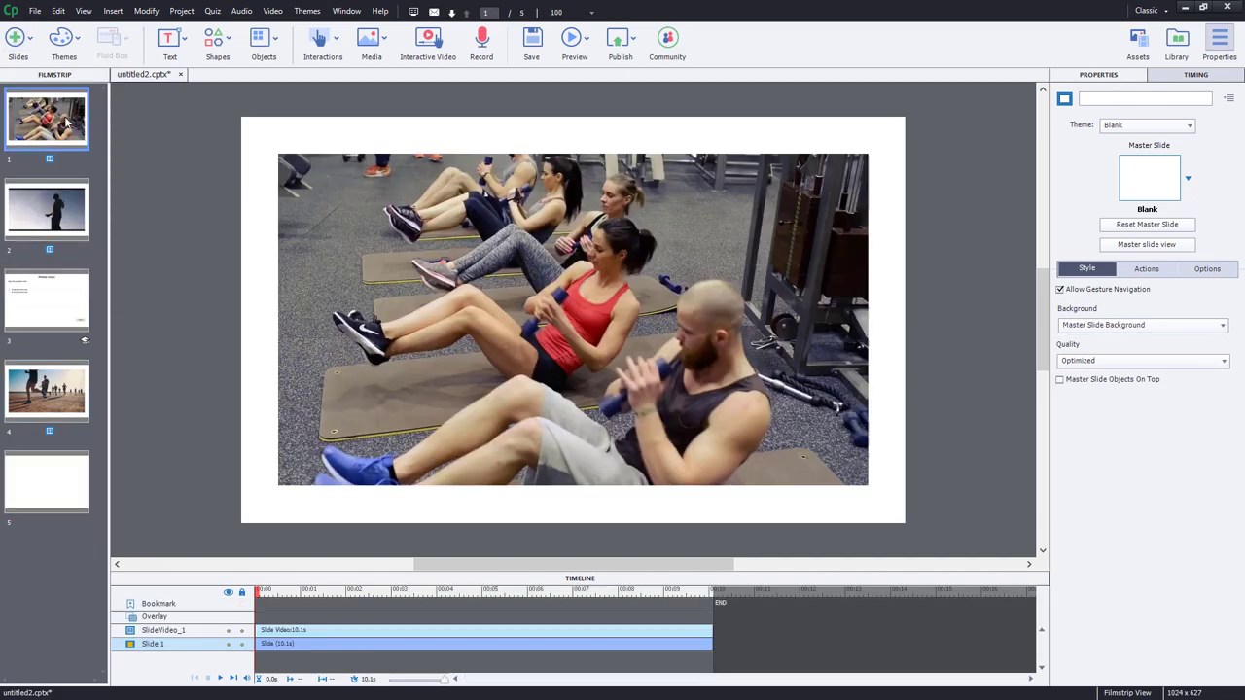
{"action": "left_click", "coordinate": [605, 260]}
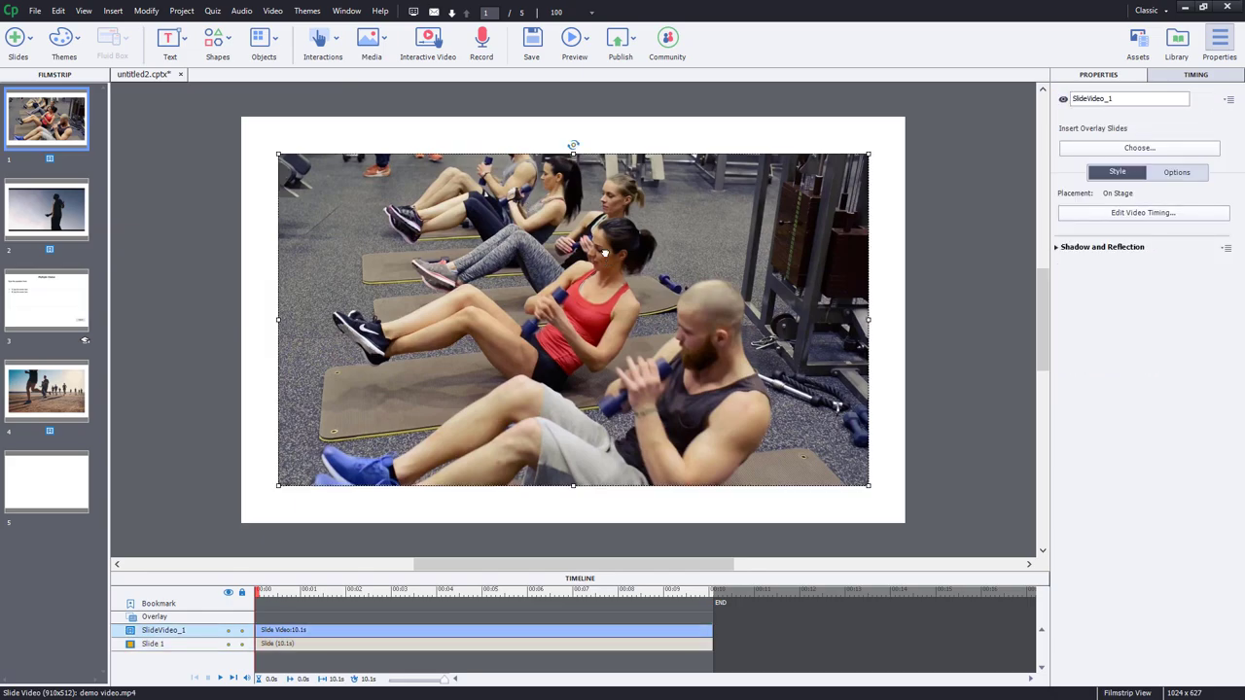
{"action": "left_click", "coordinate": [1143, 213]}
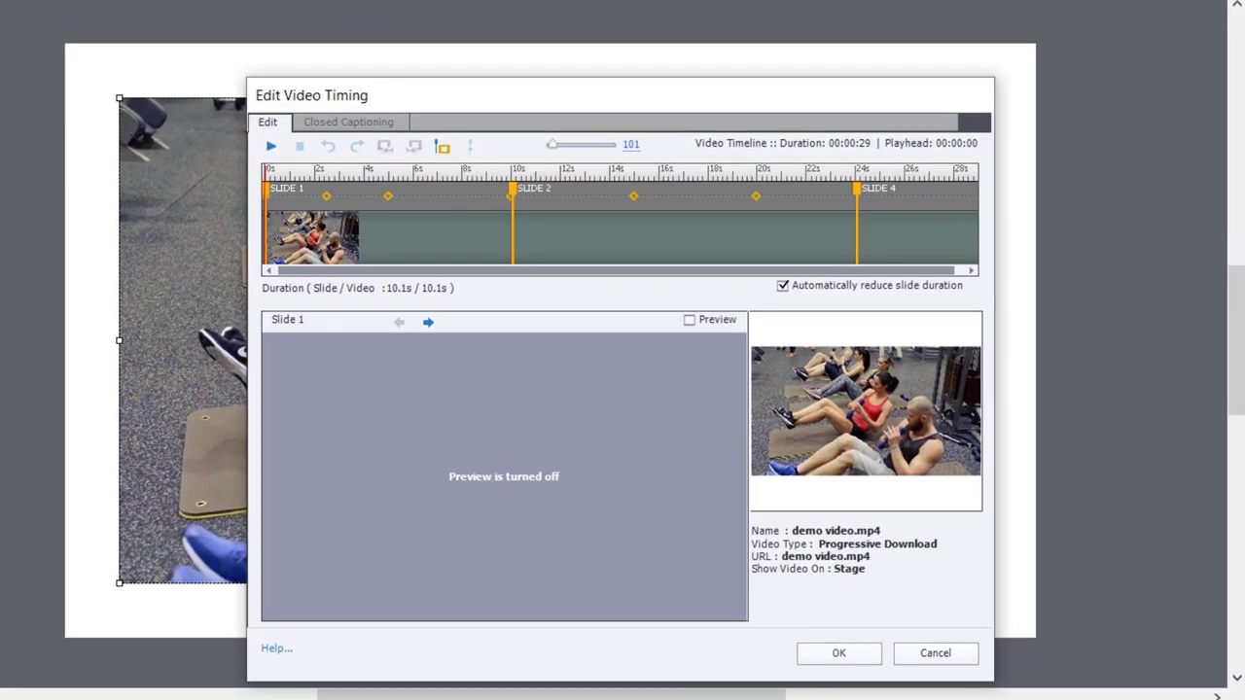
{"action": "left_click_drag", "start_coordinate": [836, 272], "coordinate": [981, 281]}
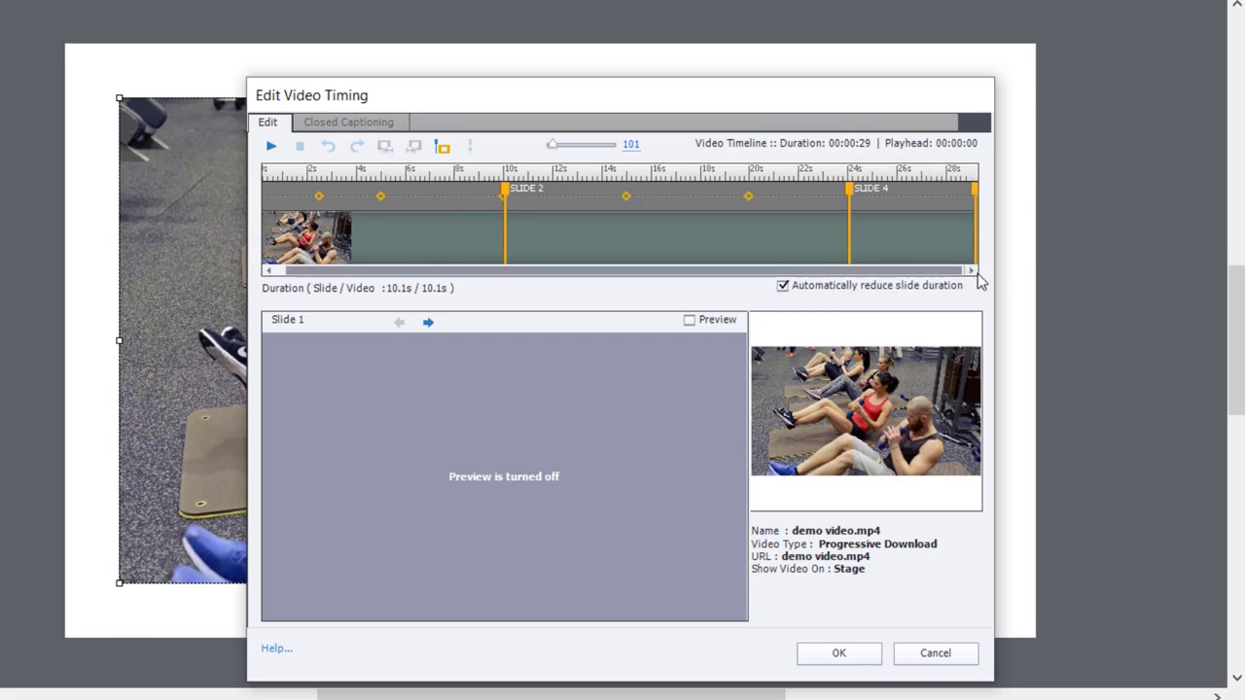
{"action": "left_click", "coordinate": [952, 206]}
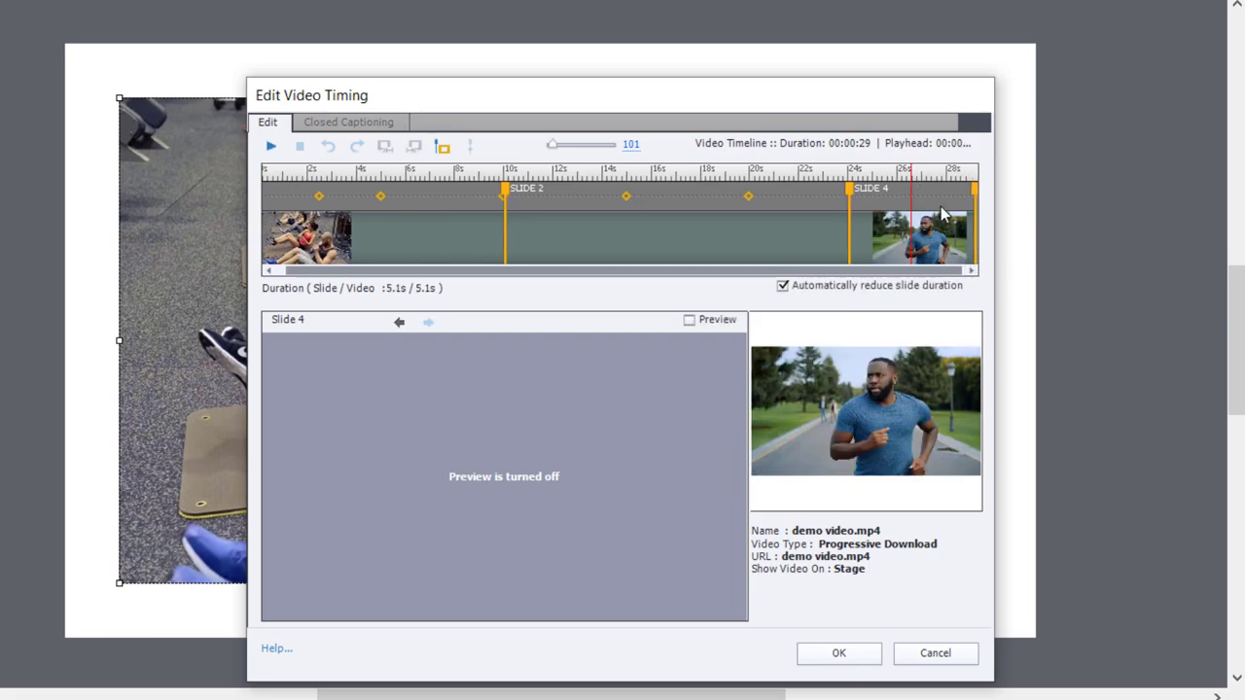
{"action": "left_click", "coordinate": [773, 194]}
{"action": "left_click_drag", "start_coordinate": [848, 192], "coordinate": [696, 198]}
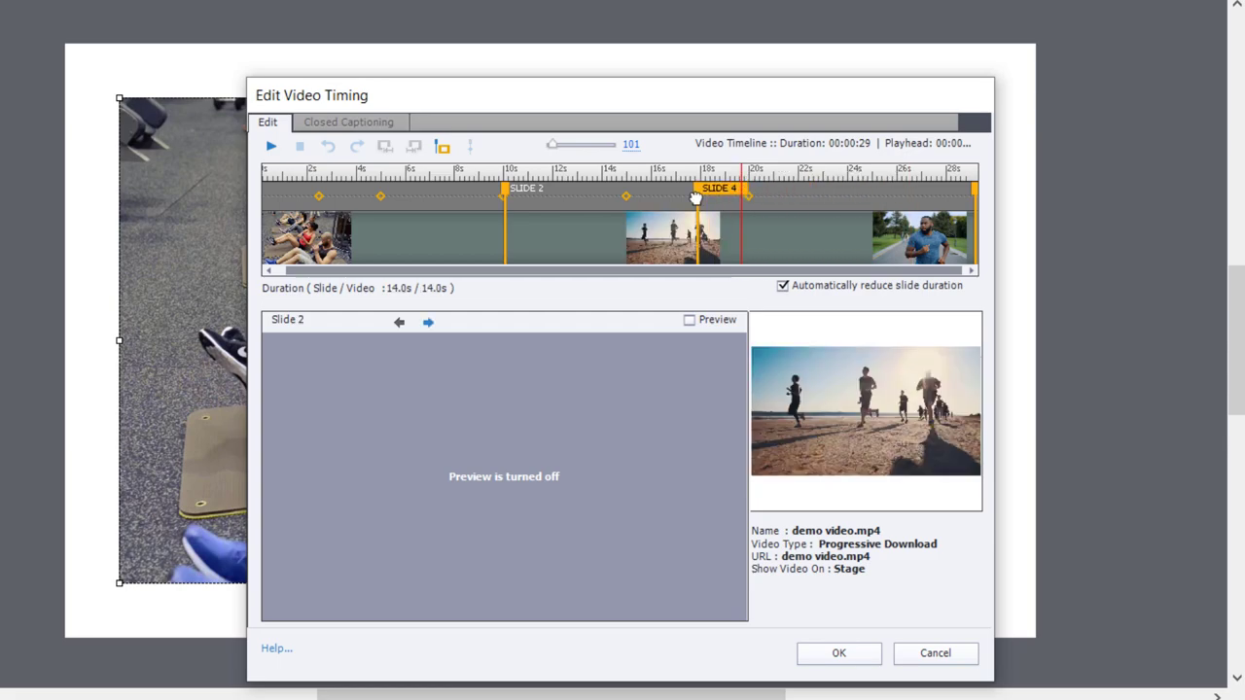
{"action": "left_click_drag", "start_coordinate": [975, 190], "coordinate": [846, 195]}
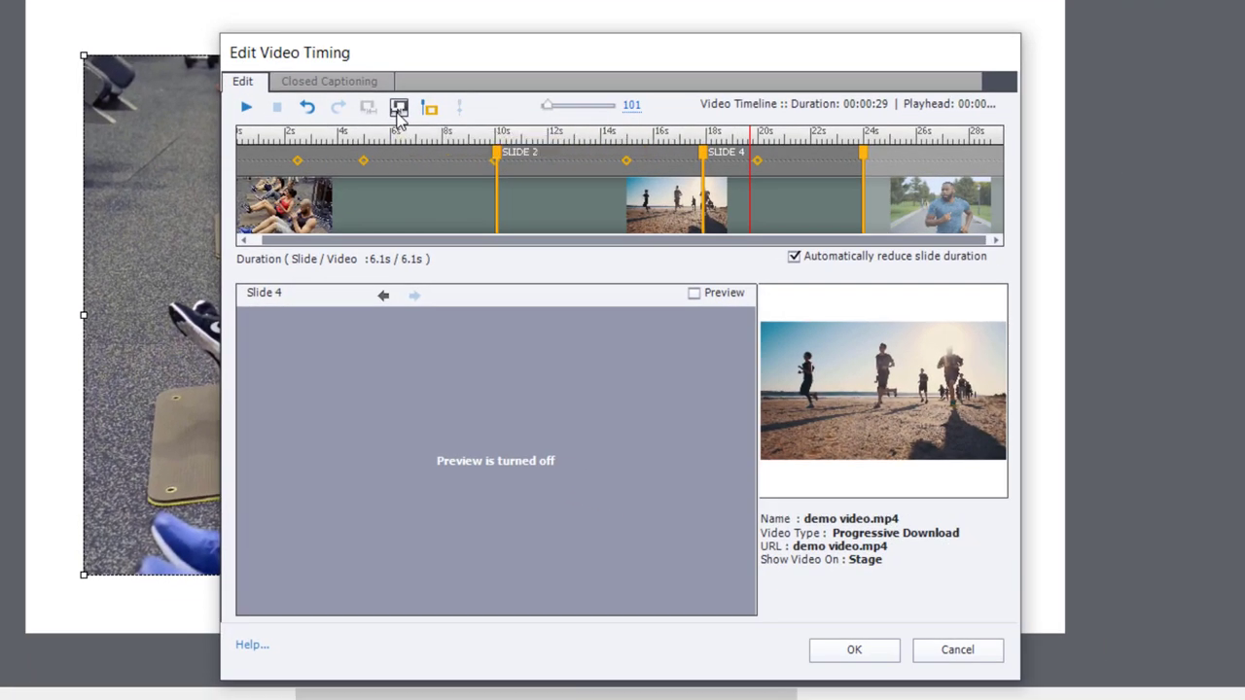
Extend the distributed video onto slide 5 in the slide 1 video timing and apply the timing changes.
{"action": "left_click", "coordinate": [399, 109]}
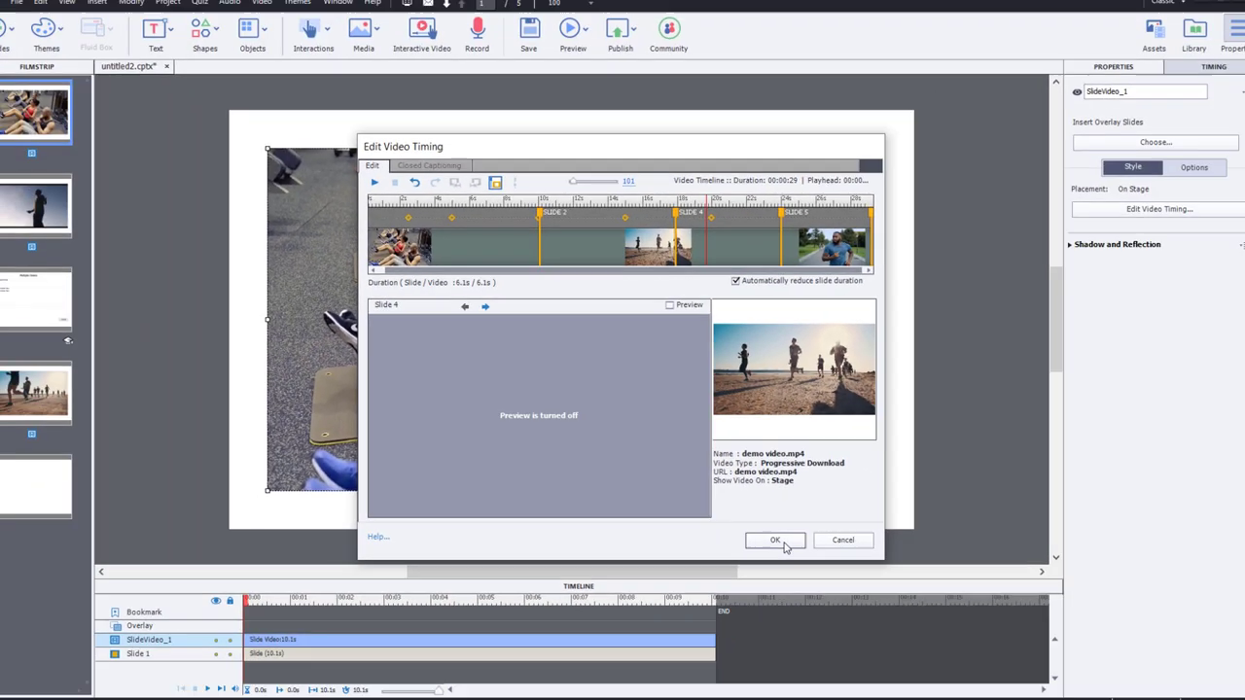
{"action": "left_click", "coordinate": [784, 545]}
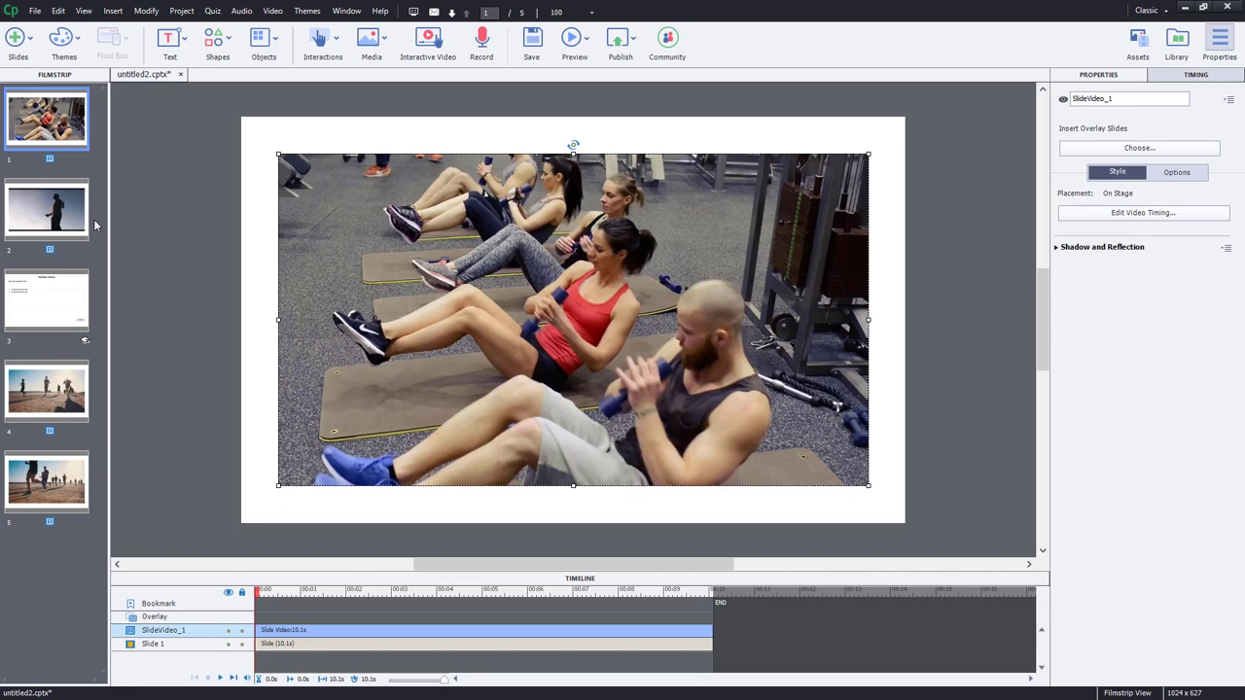
Add a blank slide after slide 5.
{"action": "left_click", "coordinate": [1176, 44]}
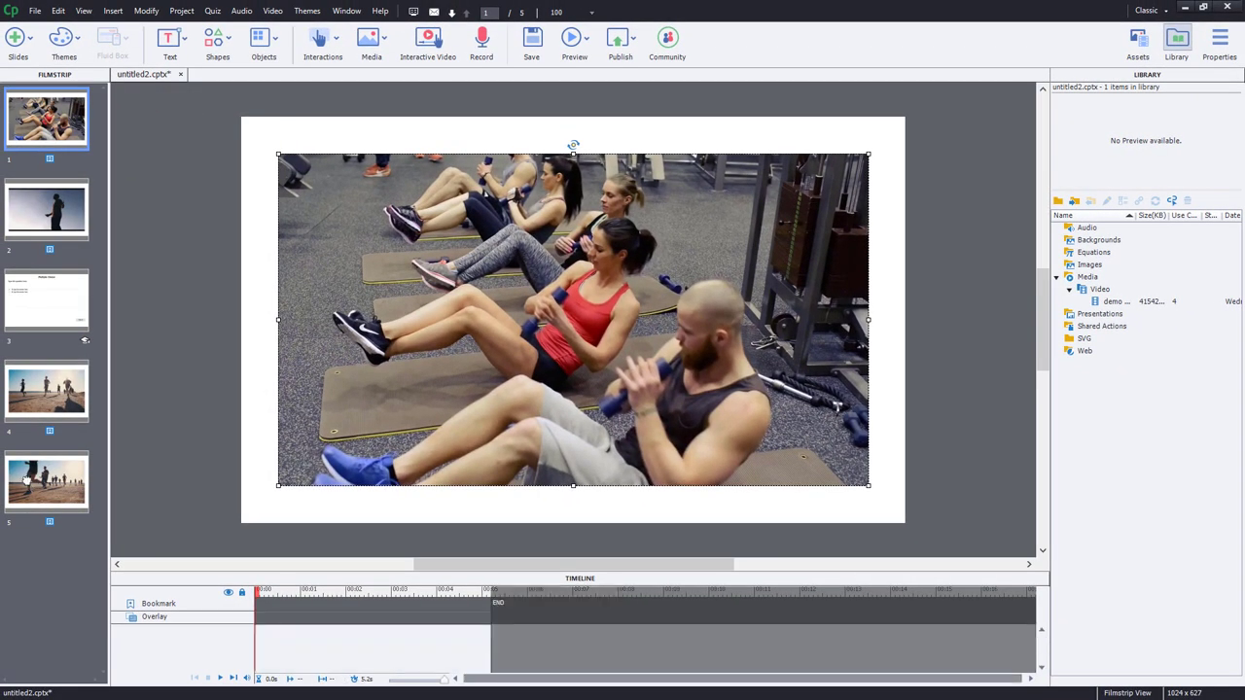
{"action": "left_click", "coordinate": [27, 479]}
{"action": "left_click", "coordinate": [17, 40]}
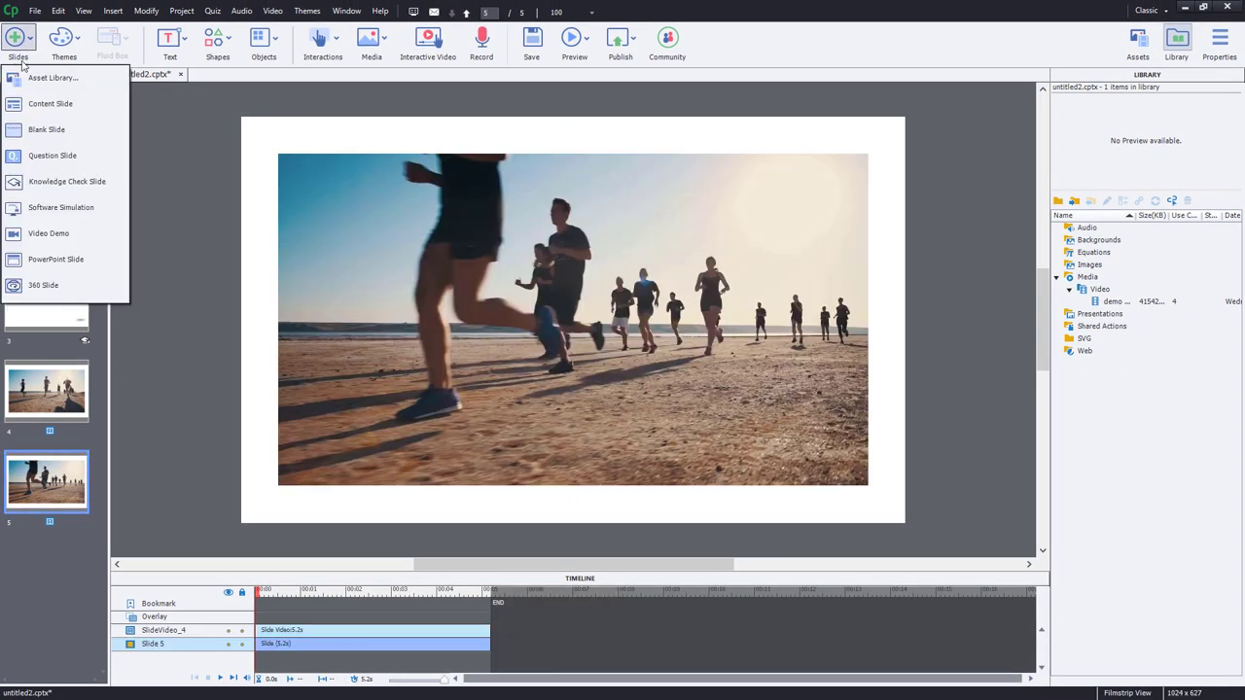
{"action": "left_click", "coordinate": [46, 129]}
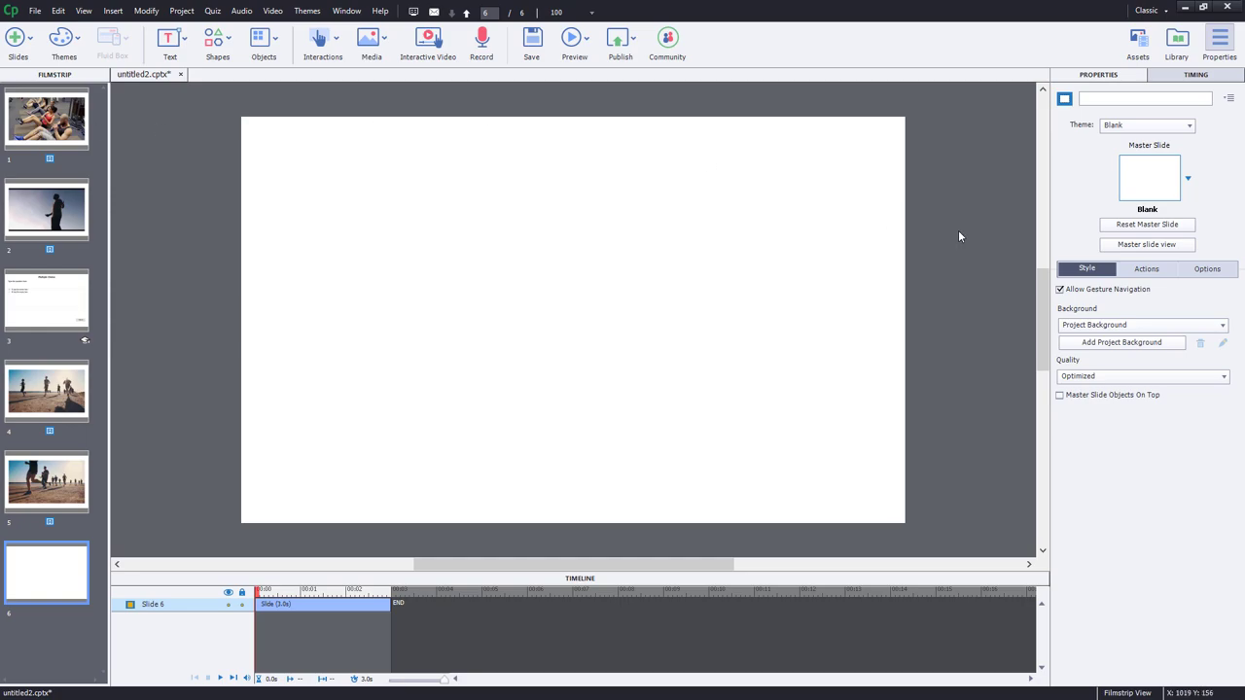
Insert the demo video from the library on slide 6 as a slide video, modifying slide duration to accommodate the video.
{"action": "left_click", "coordinate": [1177, 47]}
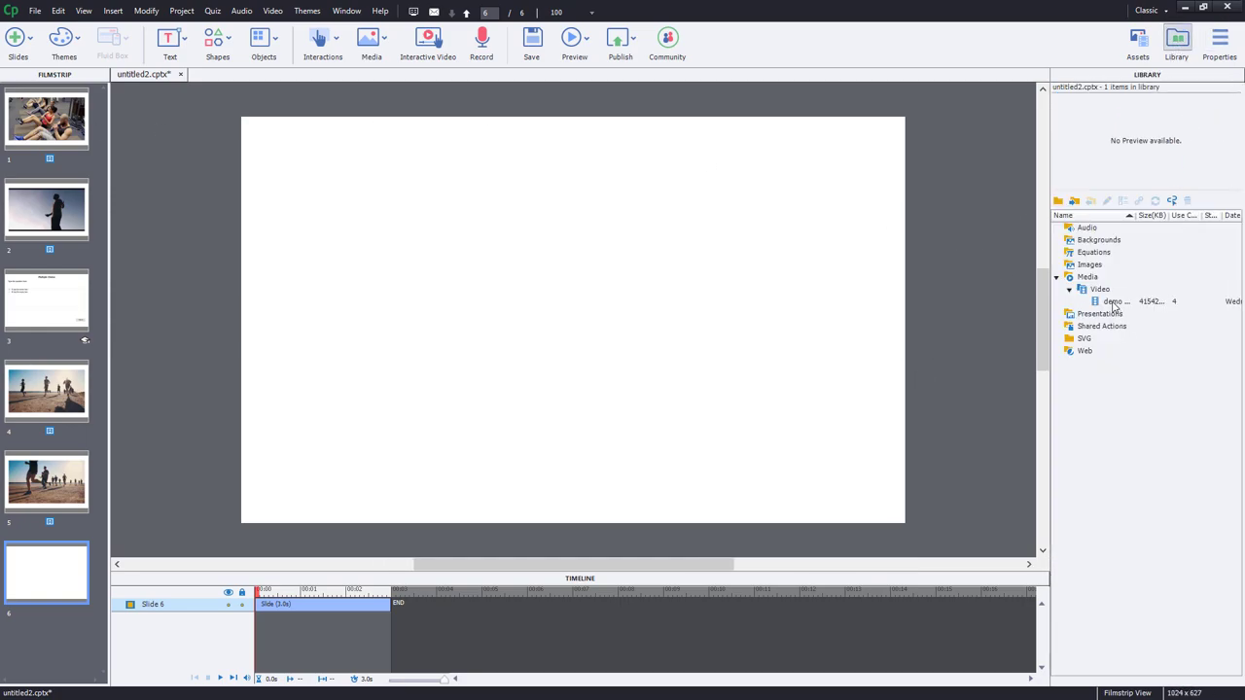
{"action": "left_click_drag", "start_coordinate": [1114, 305], "coordinate": [590, 290]}
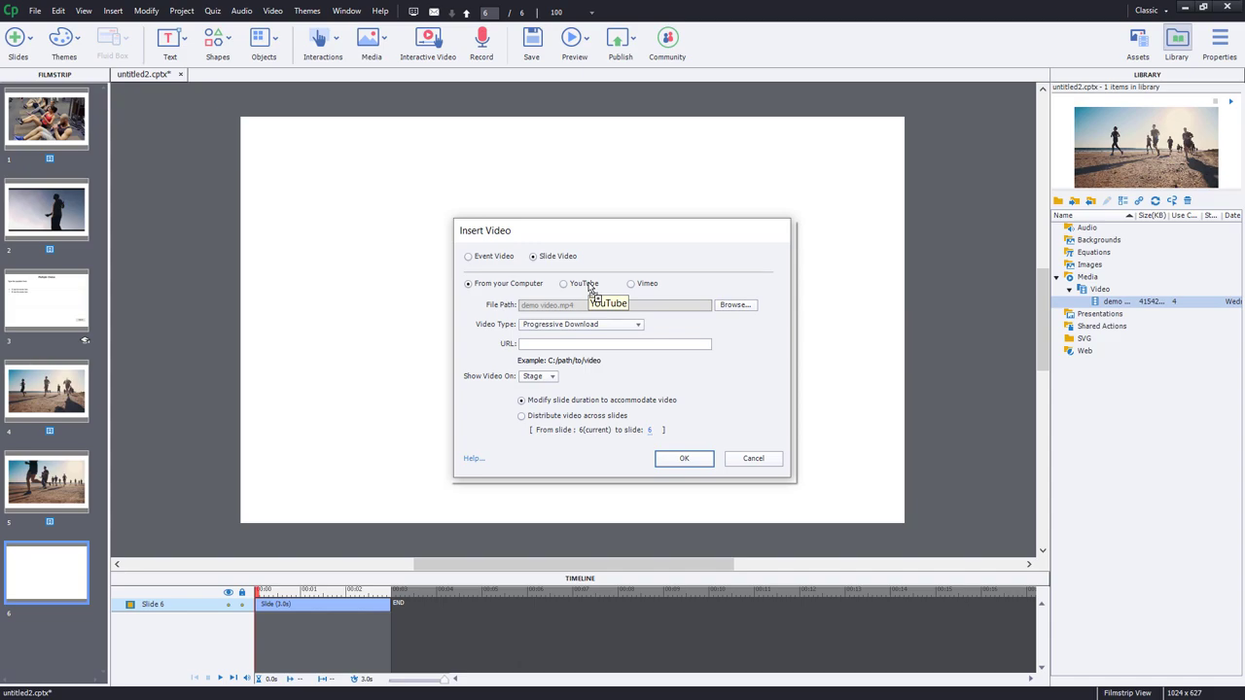
{"action": "left_click", "coordinate": [706, 458]}
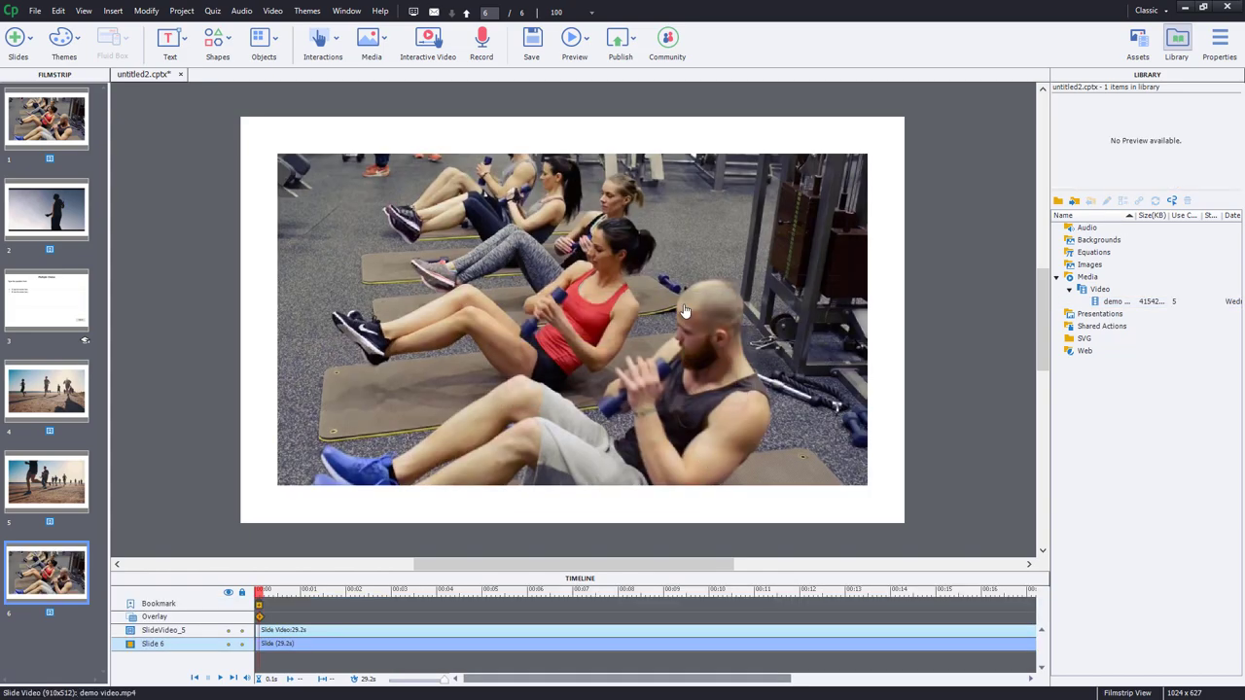
Edit the slide 6 video timing so the video ends at about 10 s, and apply it.
{"action": "left_click", "coordinate": [684, 306]}
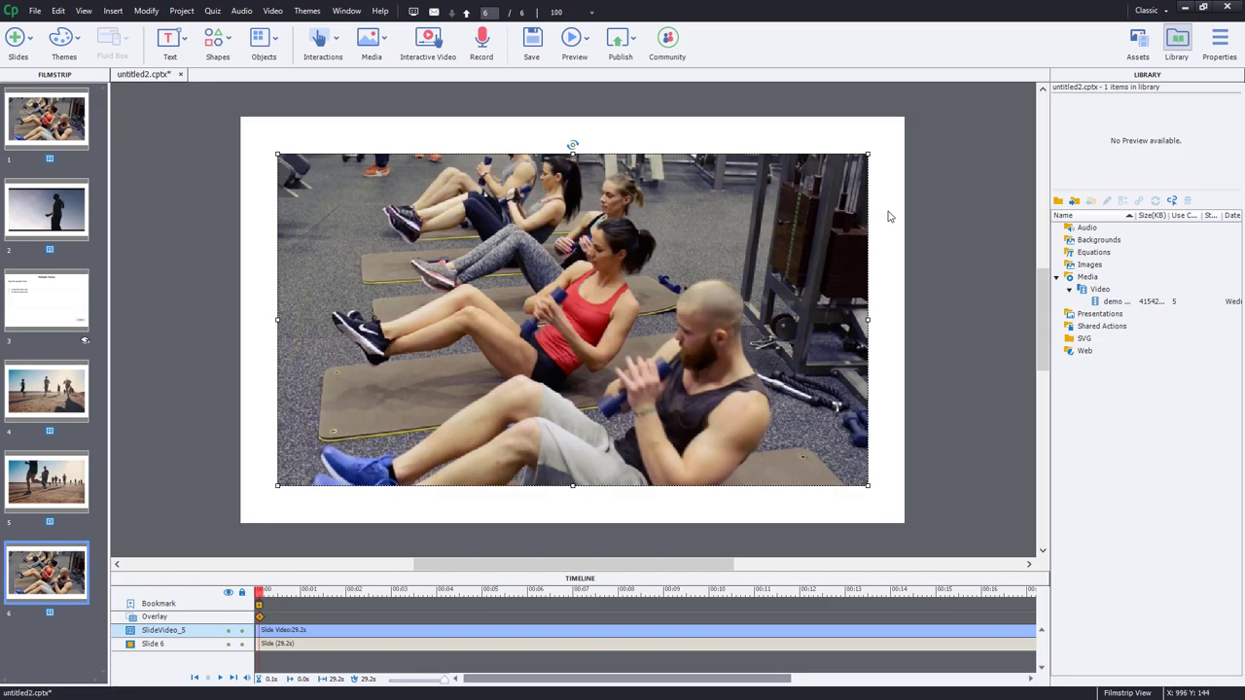
{"action": "left_click", "coordinate": [1220, 44]}
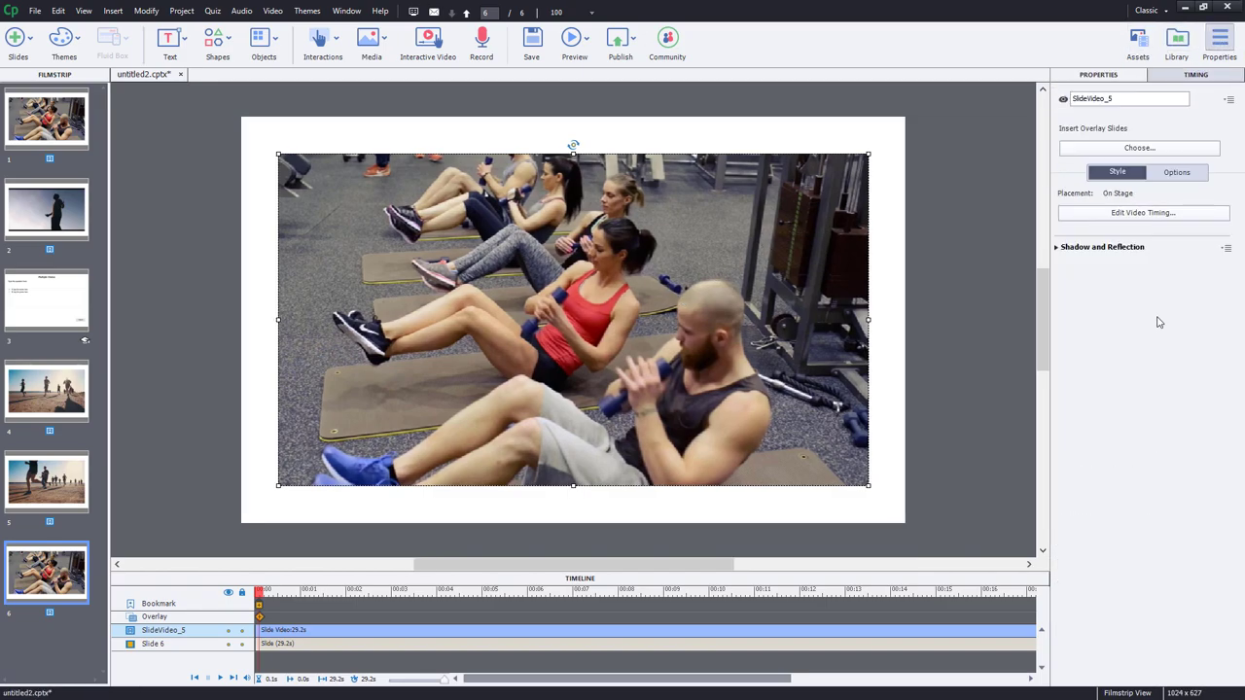
{"action": "left_click", "coordinate": [1139, 214]}
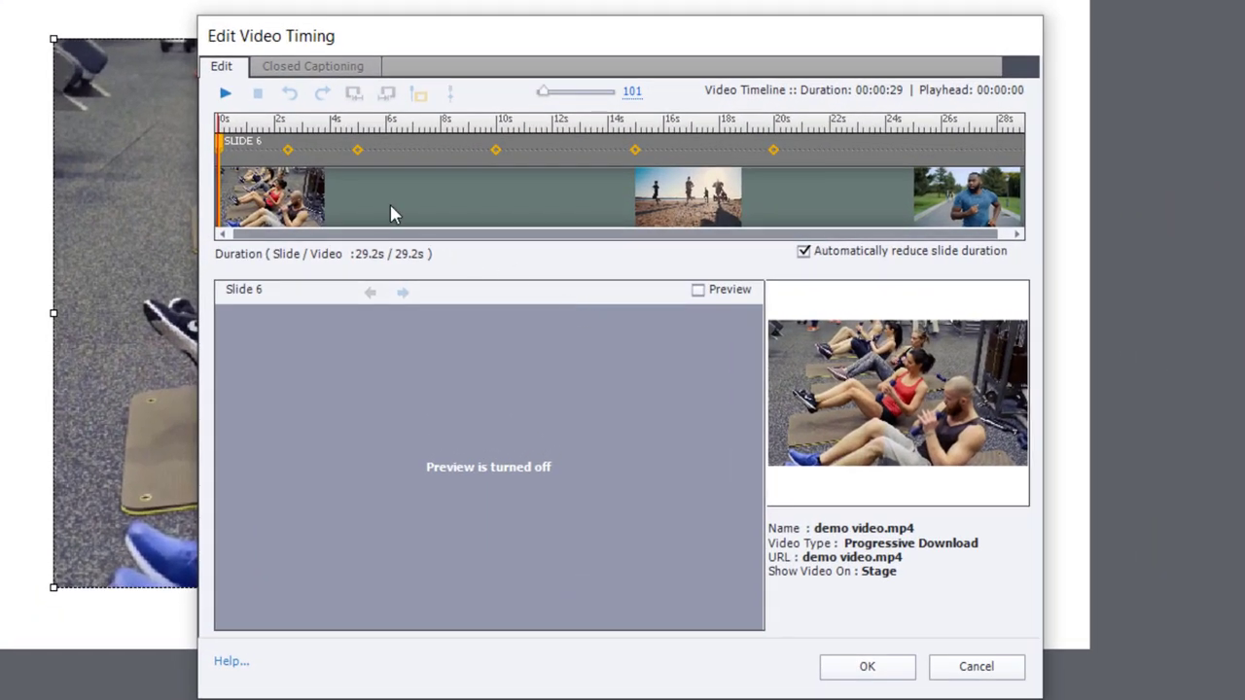
{"action": "left_click_drag", "start_coordinate": [518, 239], "coordinate": [537, 239]}
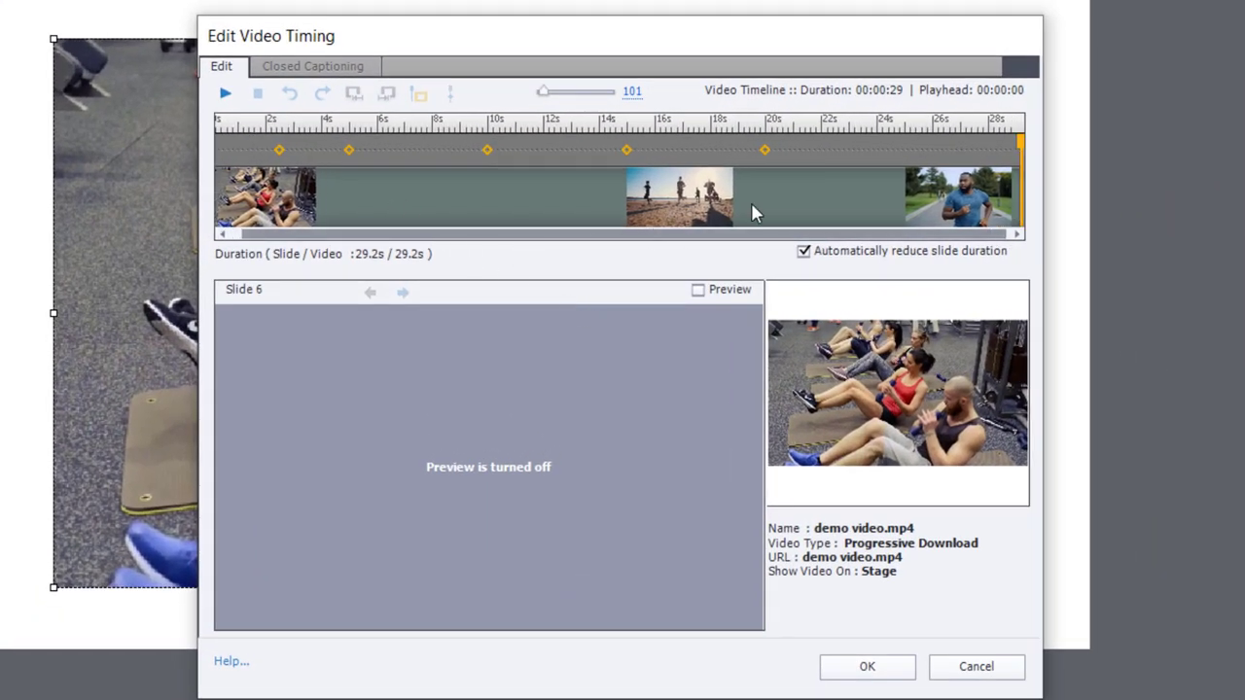
{"action": "left_click_drag", "start_coordinate": [1018, 139], "coordinate": [491, 148]}
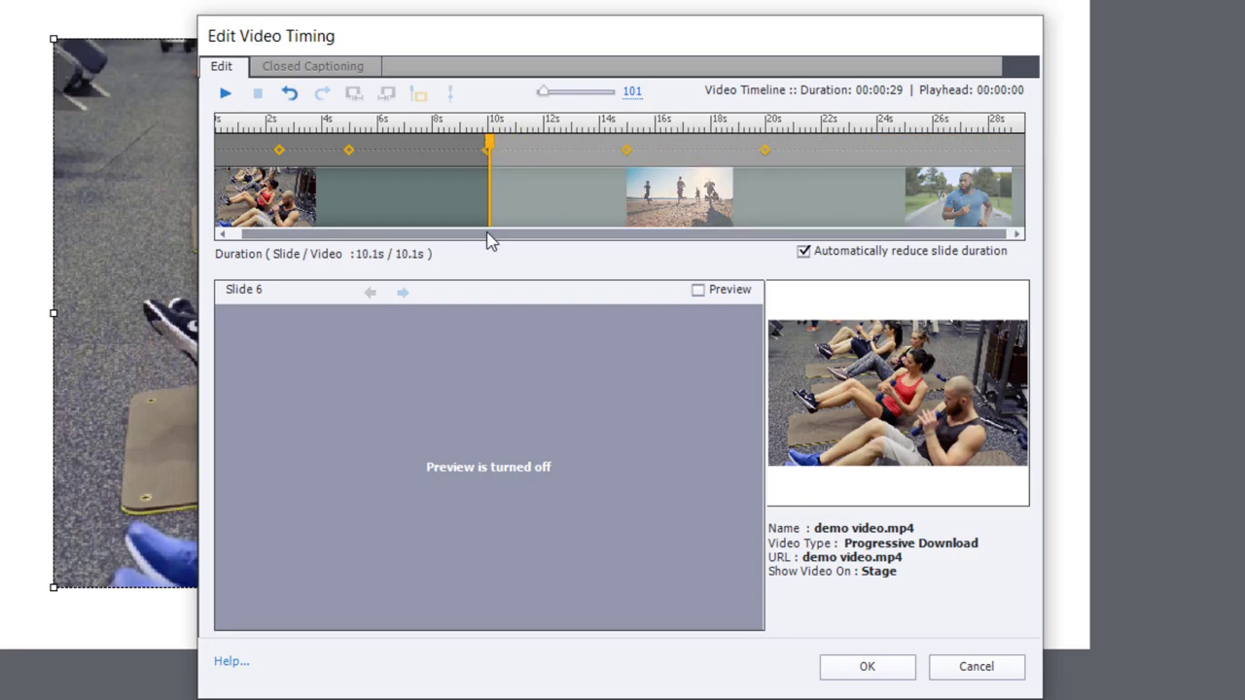
{"action": "left_click_drag", "start_coordinate": [487, 239], "coordinate": [450, 250]}
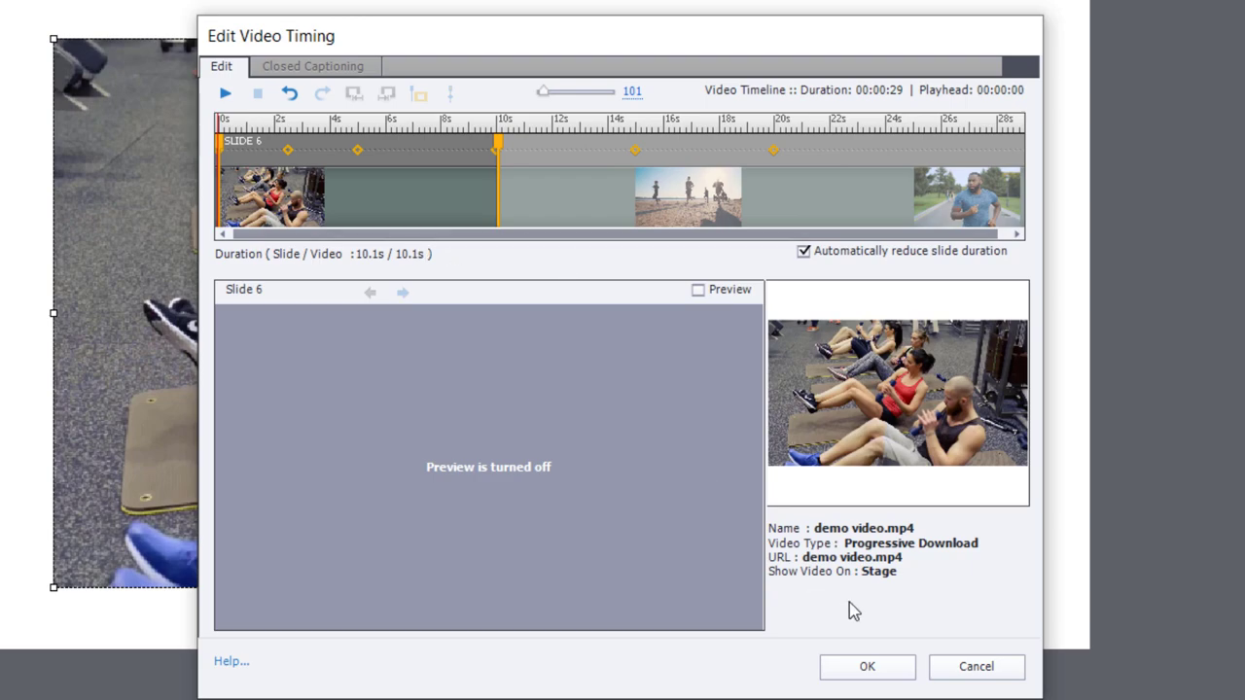
{"action": "left_click", "coordinate": [867, 670]}
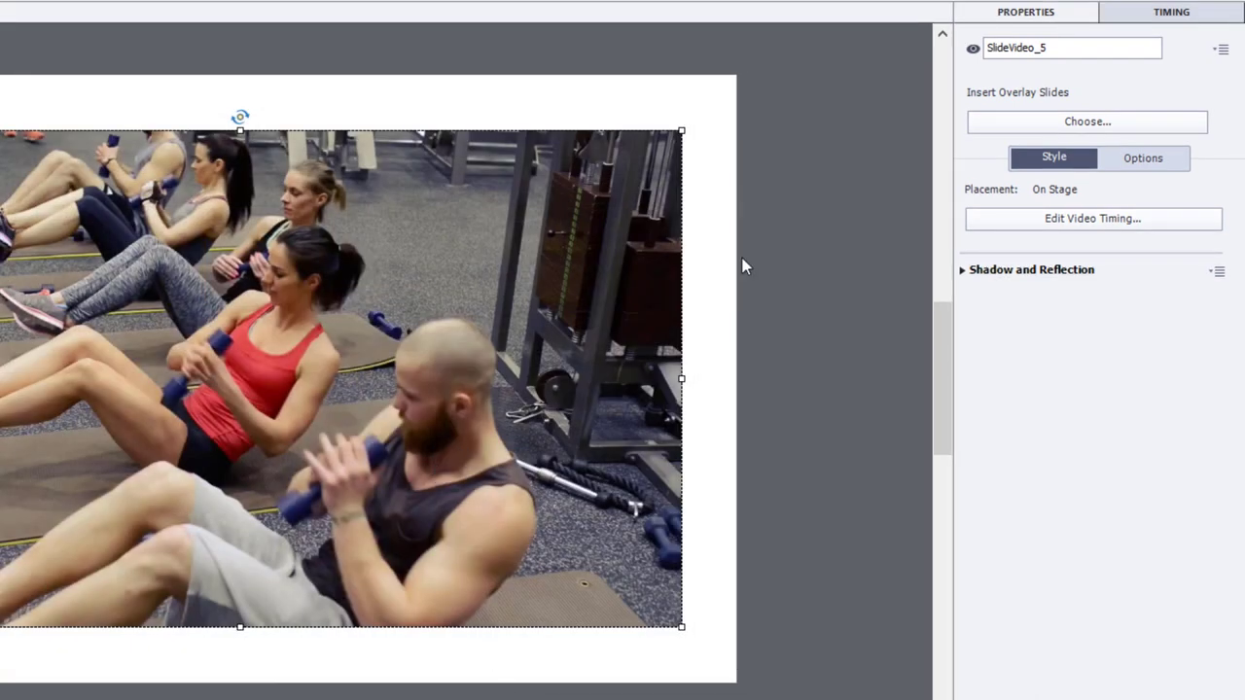
Switch to File Explorer and examine the video file details in the vr subfolder of the published test folder.
{"action": "key", "text": "ctrl+alt+l"}
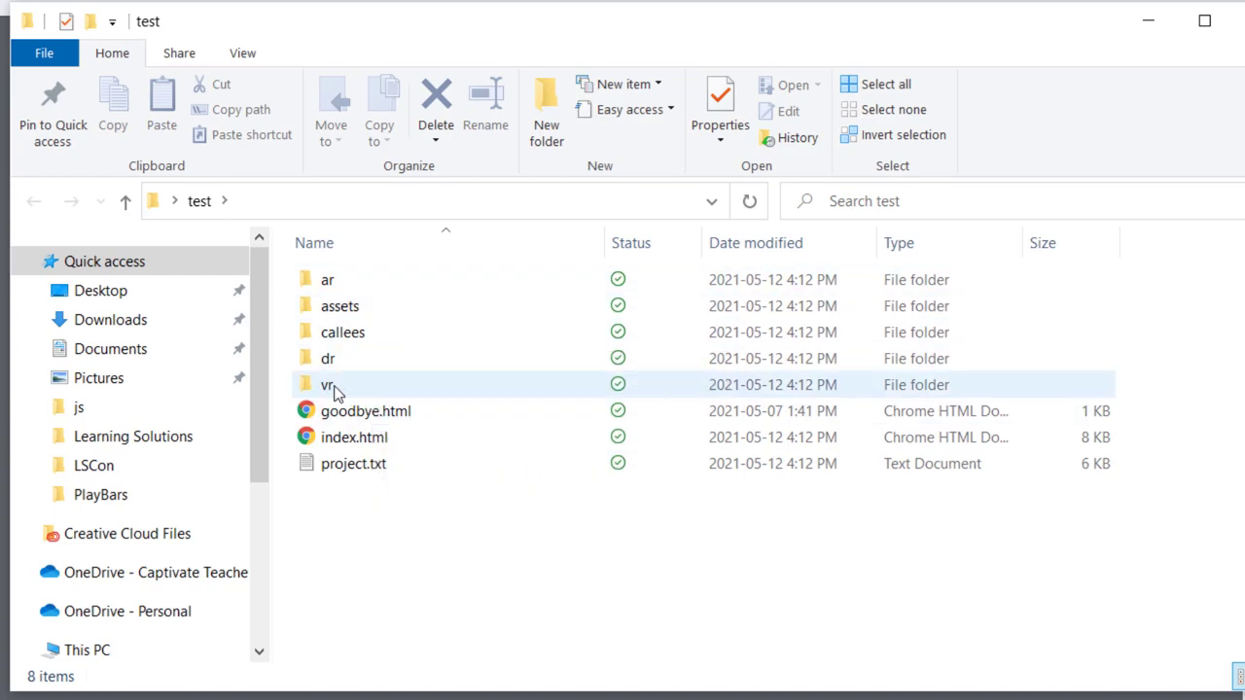
{"action": "mouse_move", "coordinate": [329, 390]}
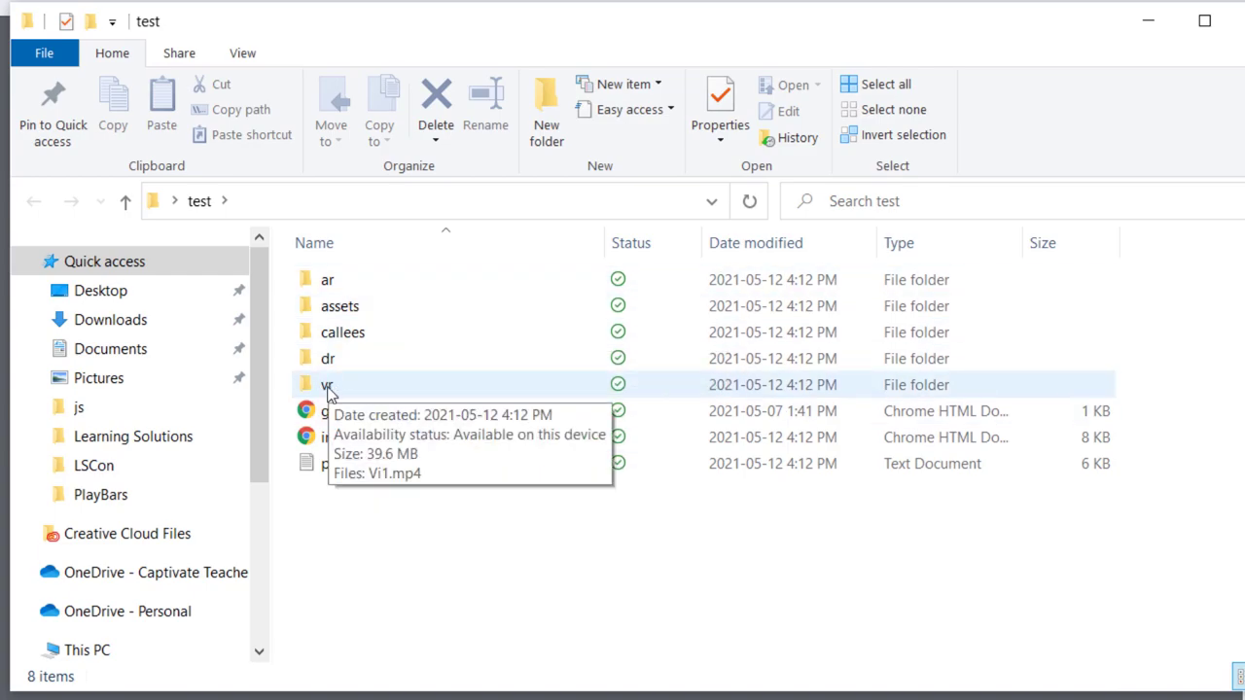
{"action": "double_click", "coordinate": [329, 390]}
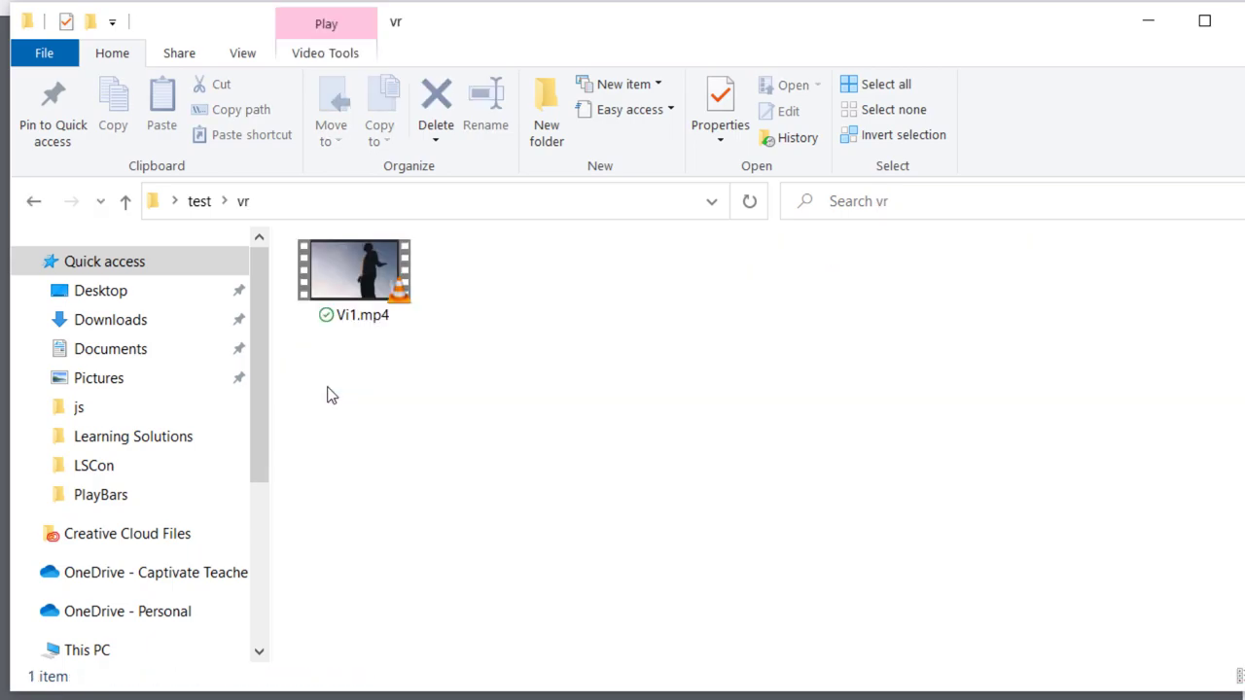
{"action": "mouse_move", "coordinate": [393, 288]}
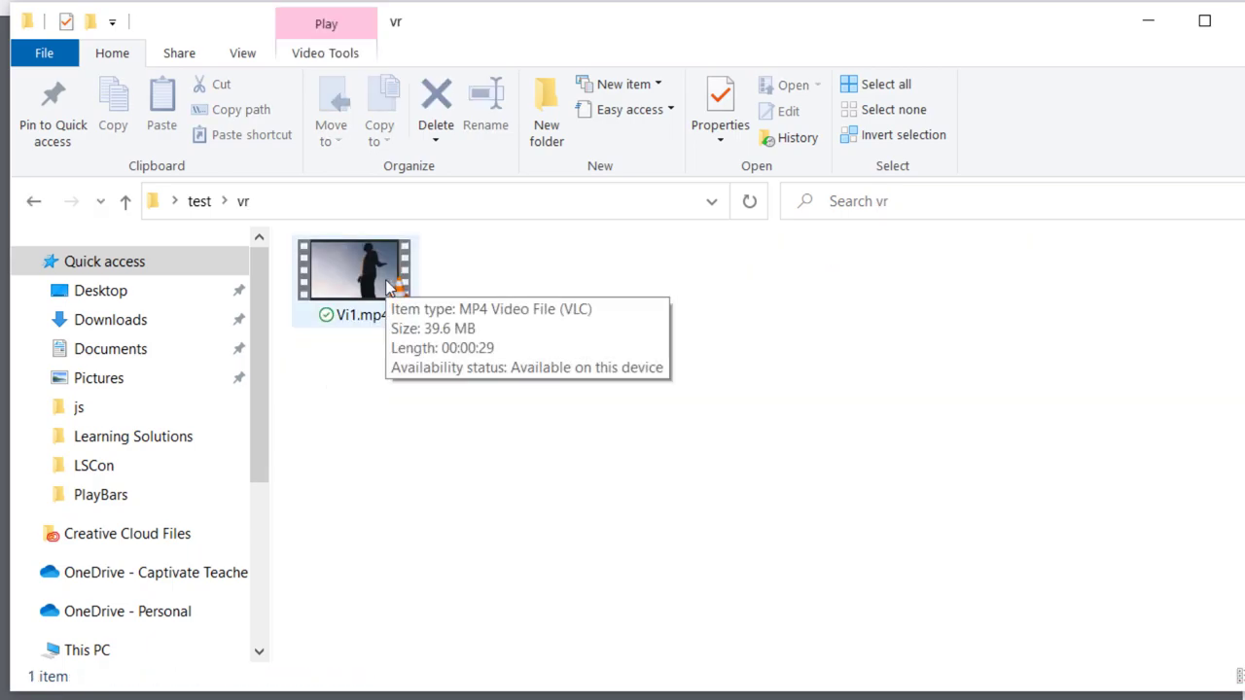